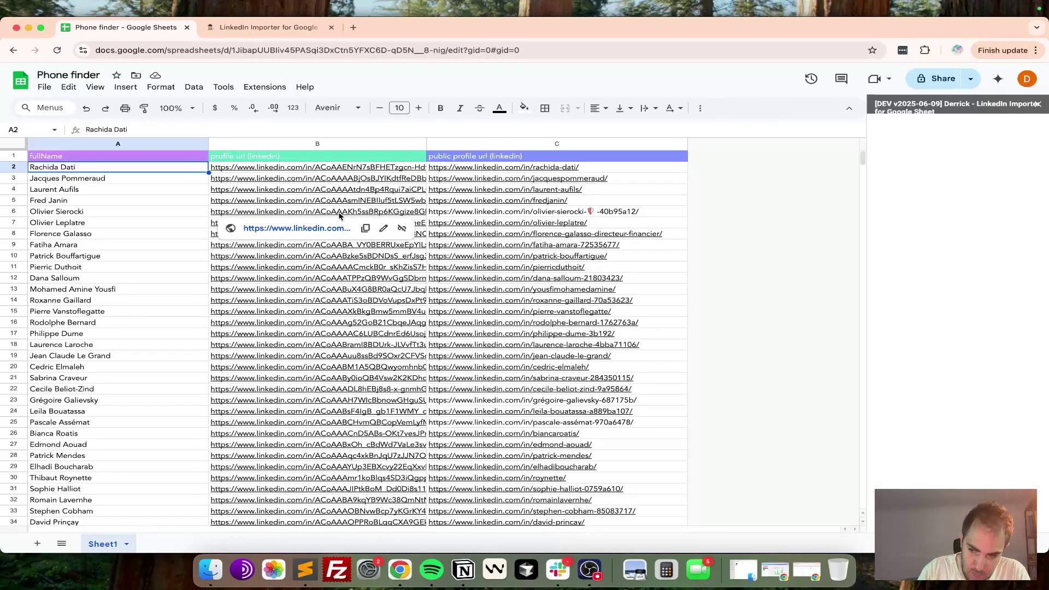
- Autofit, then narrow column B so the public profile URLs in column C sit beside it
{"action": "left_click", "coordinate": [480, 144]}
{"action": "left_click_drag", "start_coordinate": [522, 167], "coordinate": [532, 378]}
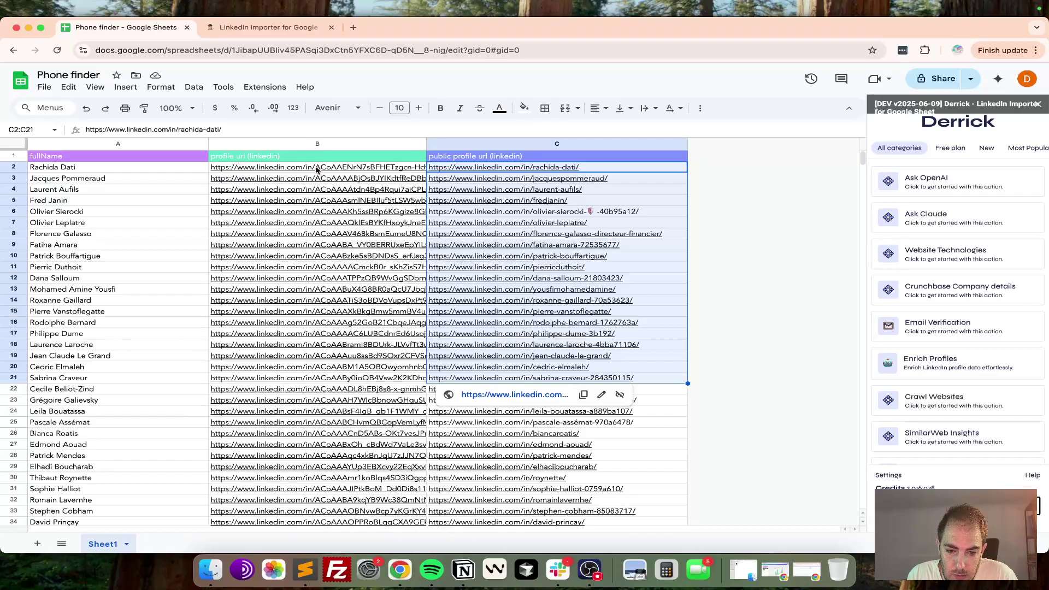
{"action": "left_click_drag", "start_coordinate": [315, 169], "coordinate": [309, 377]}
{"action": "double_click", "coordinate": [426, 144]}
{"action": "left_click_drag", "start_coordinate": [423, 171], "coordinate": [414, 356]}
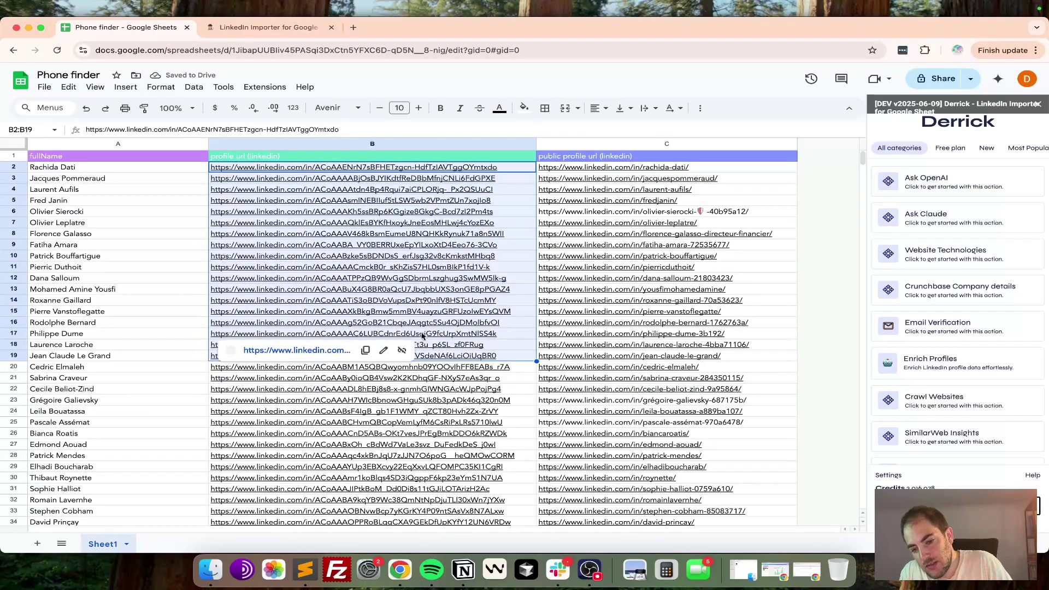
{"action": "left_click_drag", "start_coordinate": [646, 169], "coordinate": [649, 284]}
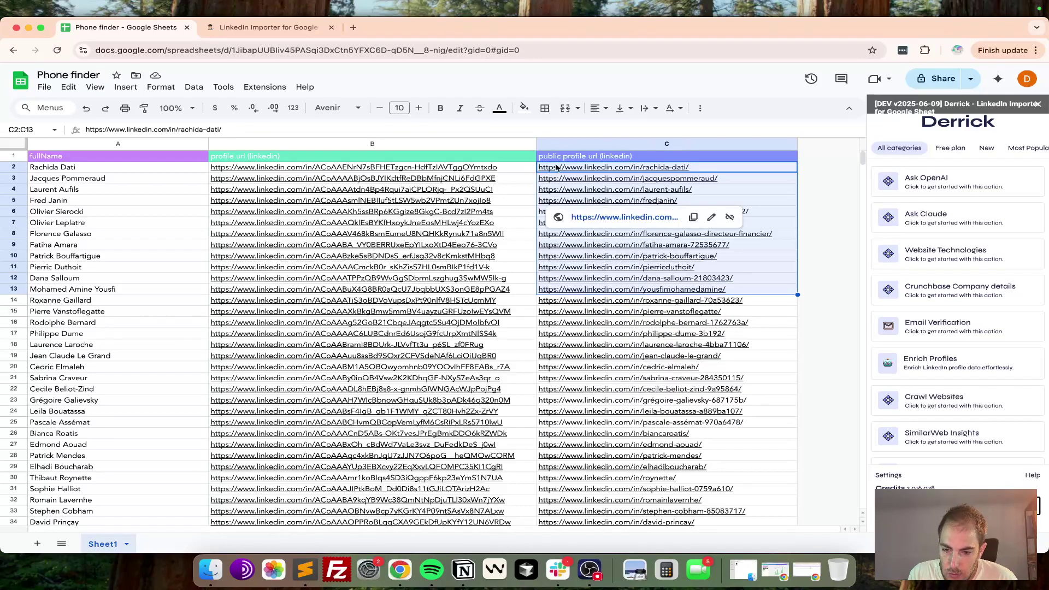
{"action": "left_click_drag", "start_coordinate": [536, 145], "coordinate": [350, 144]}
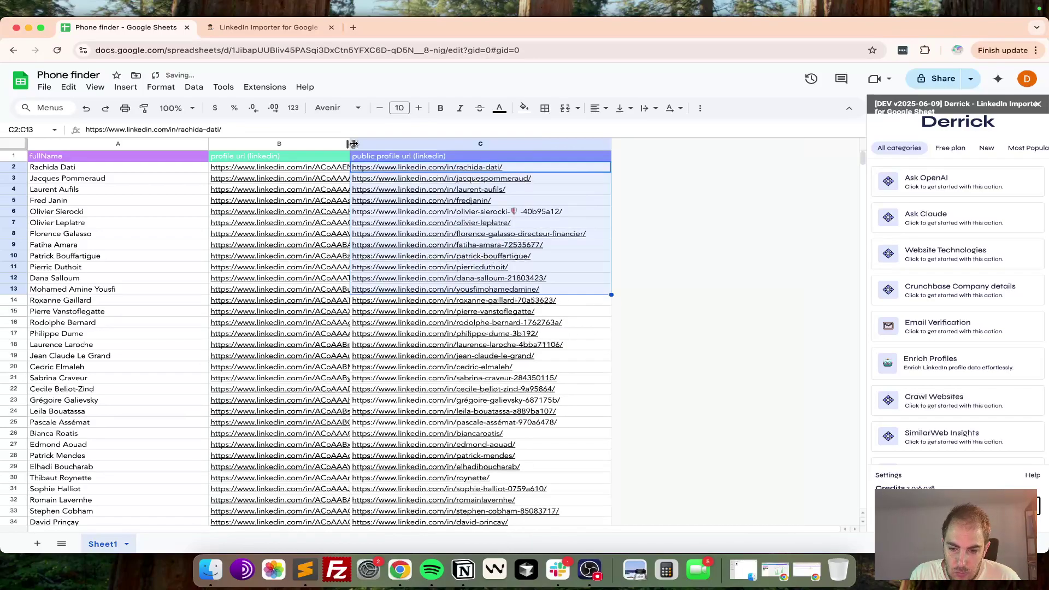
{"action": "left_click", "coordinate": [467, 144]}
- Point Derrick's Find Phone with Linkedin Url at the public profile url (linkedin) column, covering 98 lines
{"action": "scroll", "coordinate": [973, 254], "scroll_direction": "down", "scroll_amount": 10}
{"action": "scroll", "coordinate": [963, 256], "scroll_direction": "down", "scroll_amount": 1}
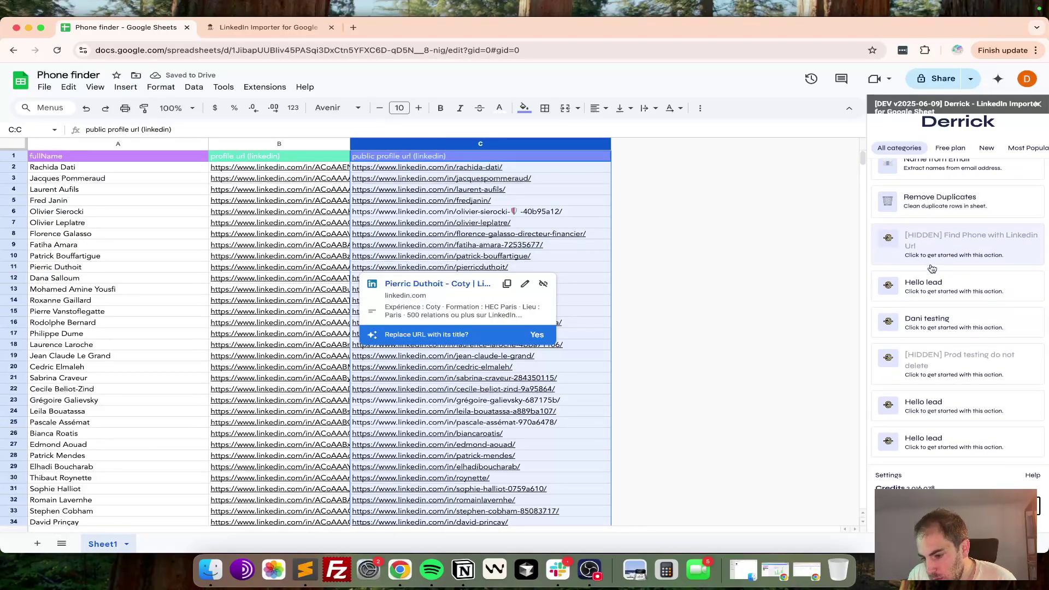
{"action": "left_click", "coordinate": [949, 242]}
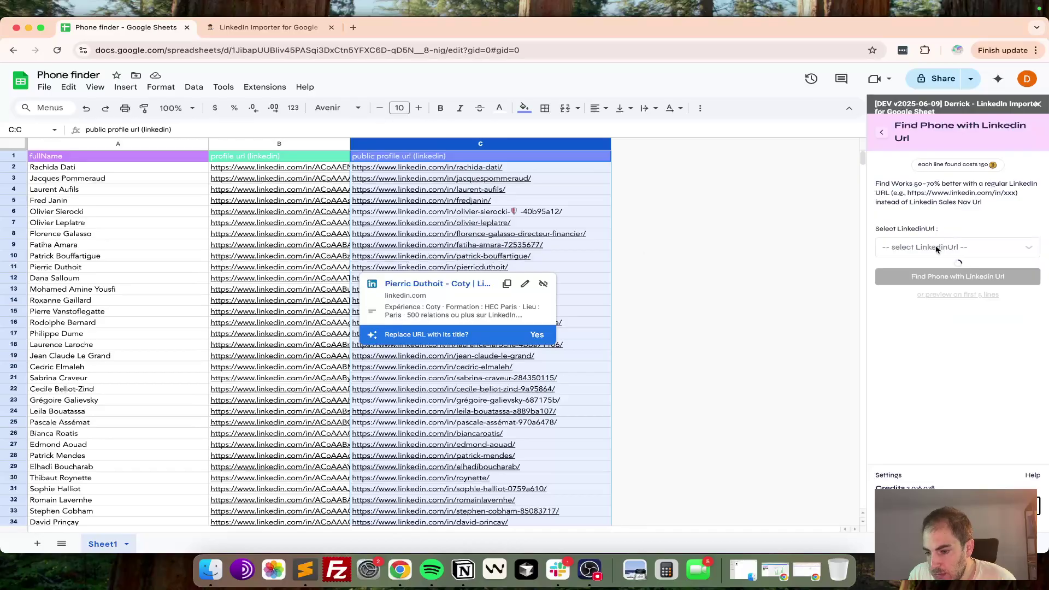
{"action": "left_click", "coordinate": [415, 156]}
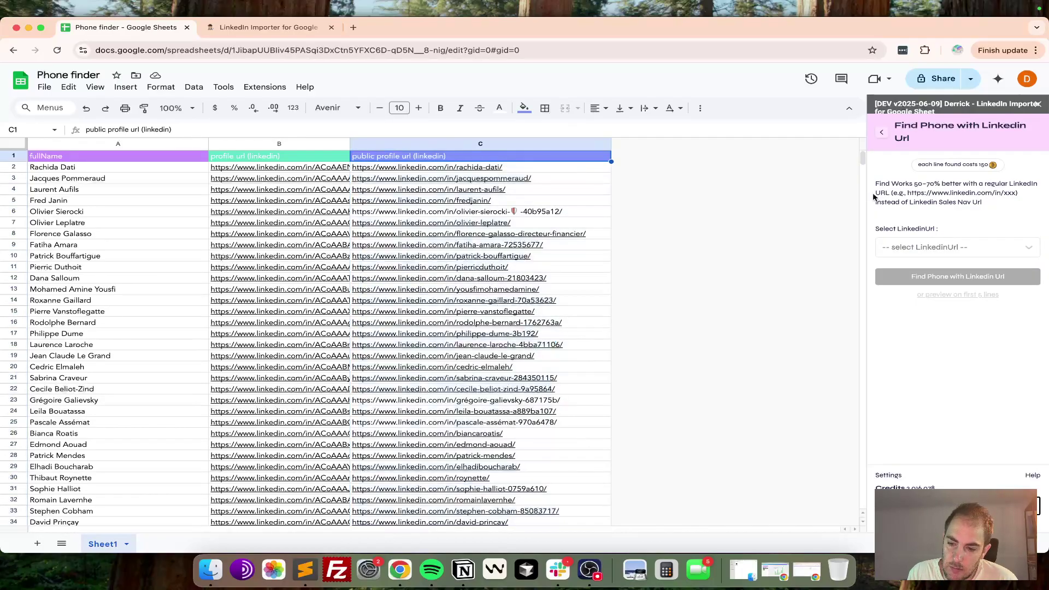
{"action": "left_click", "coordinate": [930, 249]}
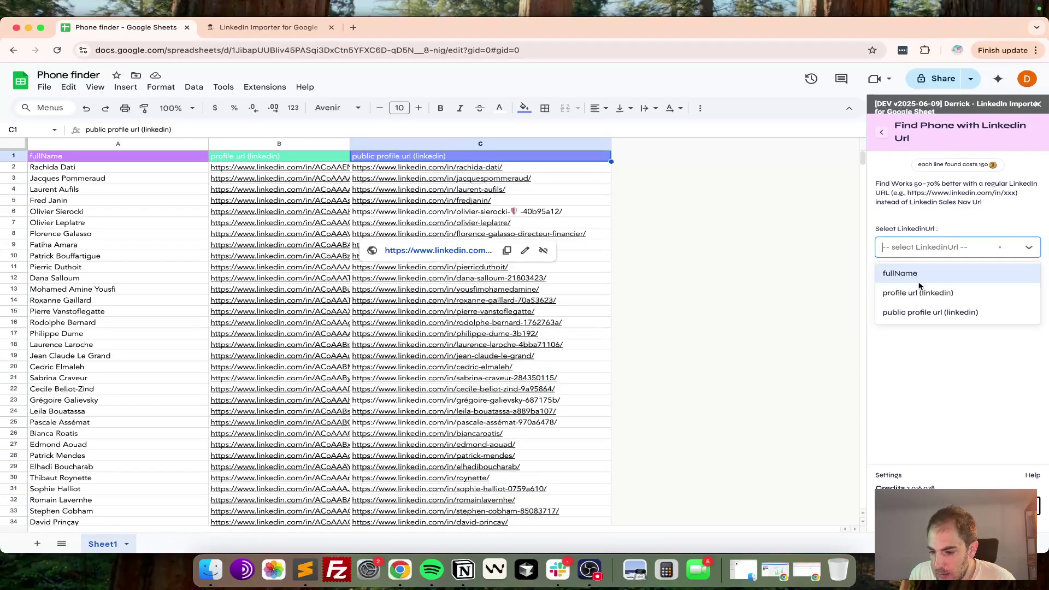
{"action": "left_click", "coordinate": [924, 312]}
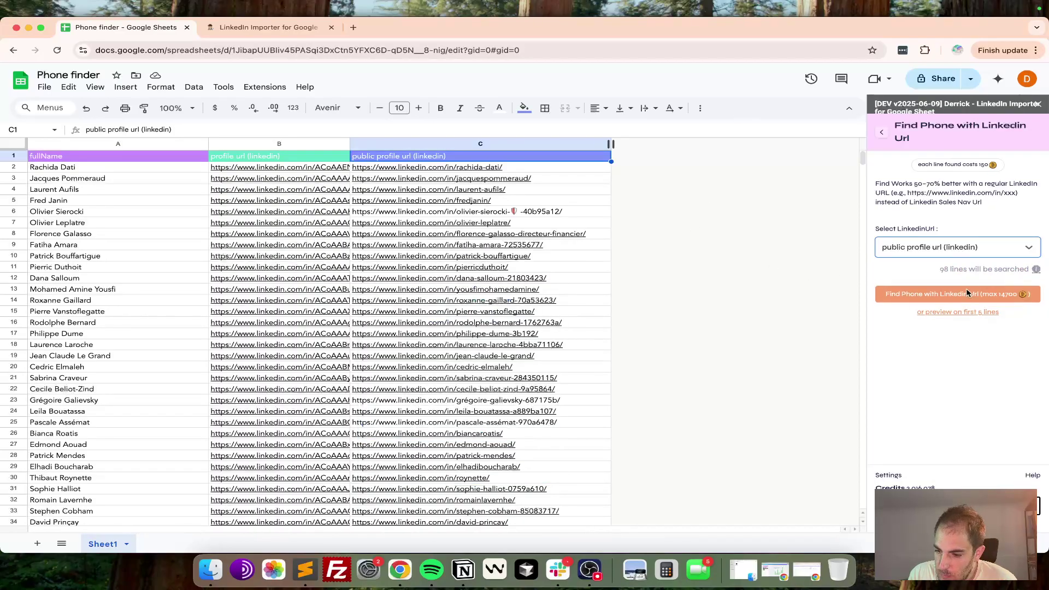
{"action": "double_click", "coordinate": [943, 269]}
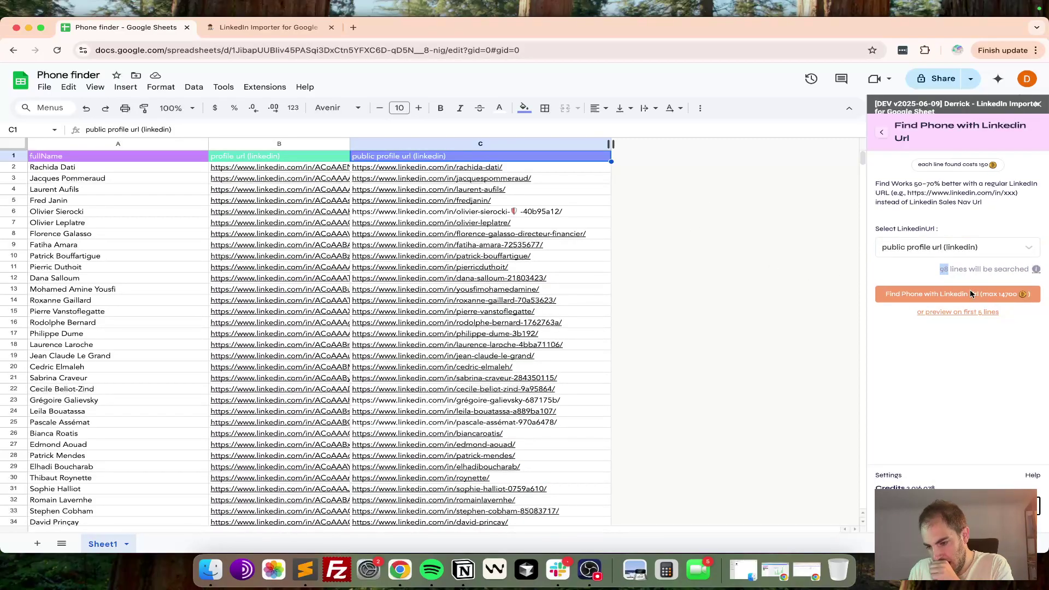
- Start the phone search across all 98 lines and check the first profile's status result
{"action": "left_click", "coordinate": [970, 293]}
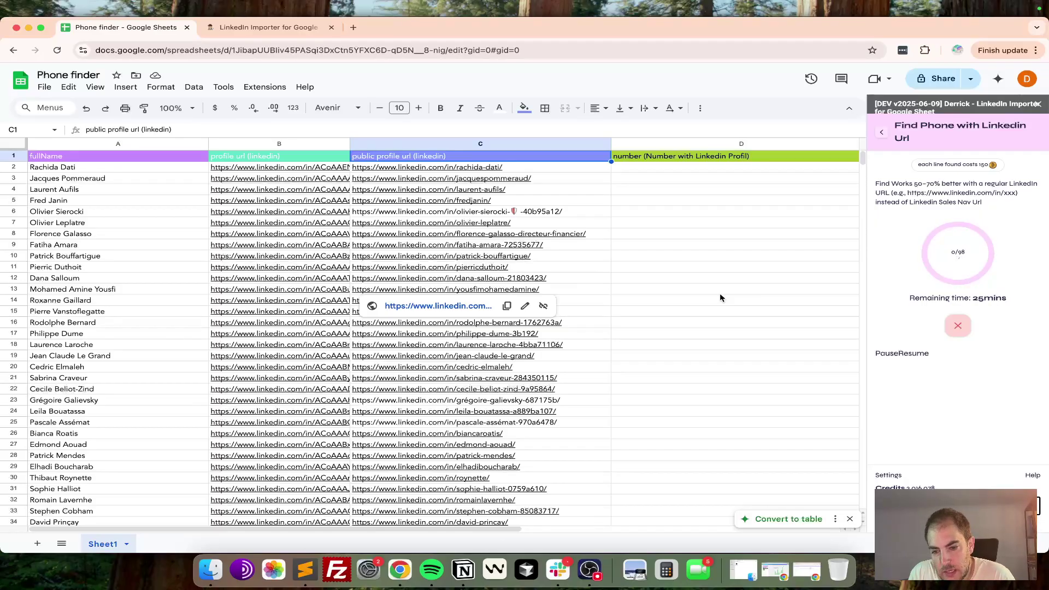
{"action": "scroll", "coordinate": [720, 298], "scroll_direction": "right", "scroll_amount": 4}
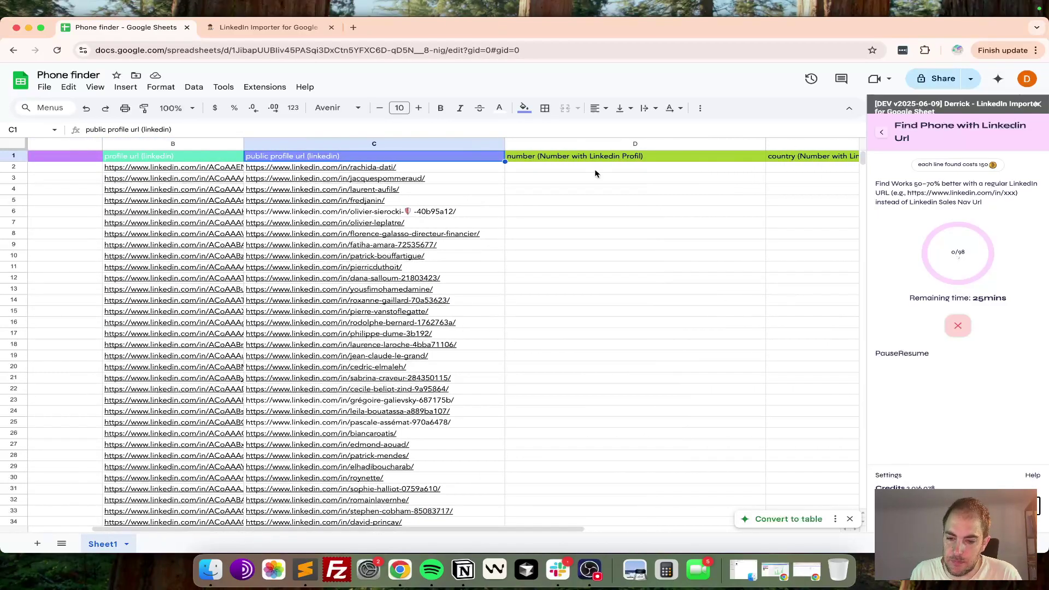
{"action": "left_click", "coordinate": [529, 162]}
{"action": "scroll", "coordinate": [538, 160], "scroll_direction": "right", "scroll_amount": 5}
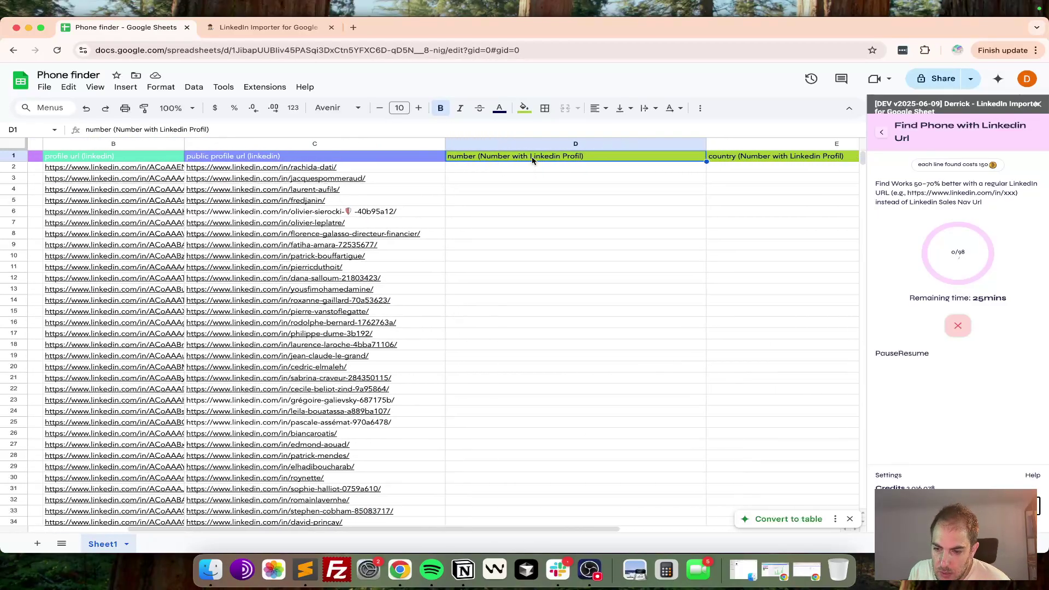
{"action": "key", "text": "Right"}
{"action": "key", "text": "Right"}
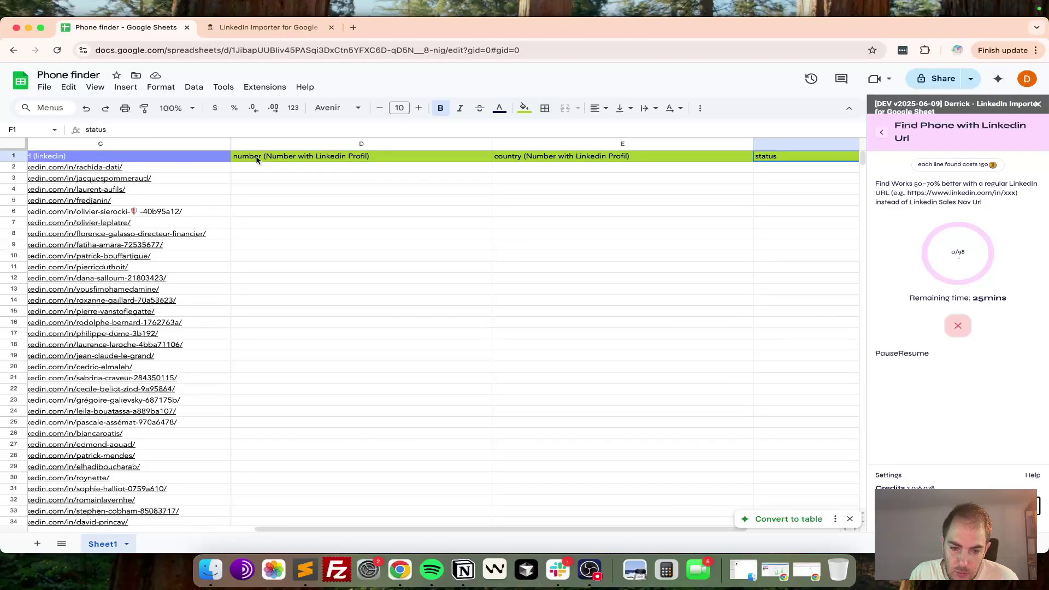
{"action": "left_click", "coordinate": [788, 171]}
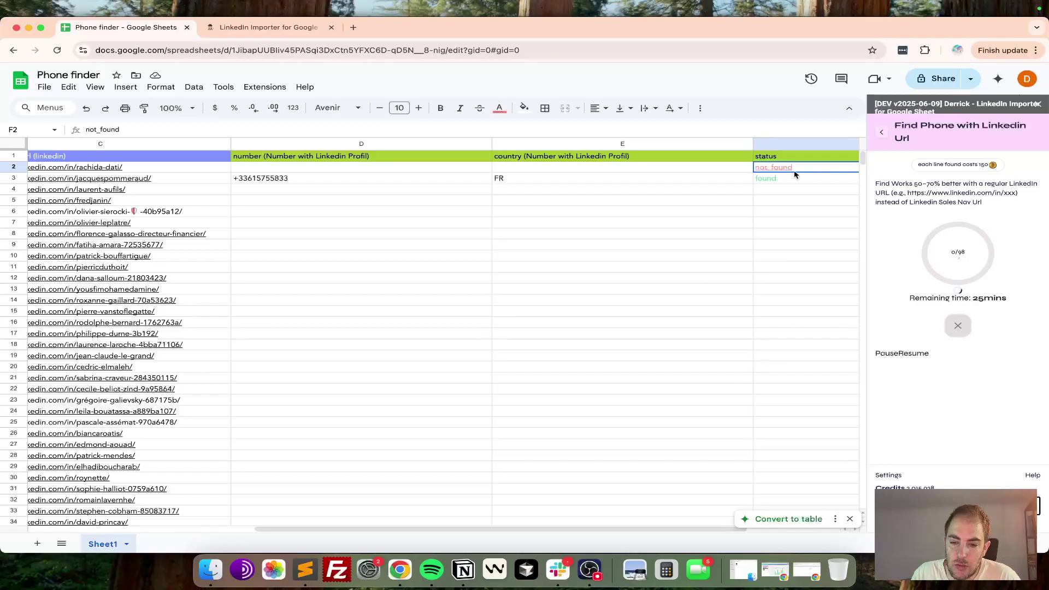
- Inspect the returned rows, noting row 3's French phone number with country FR
{"action": "left_click", "coordinate": [359, 184]}
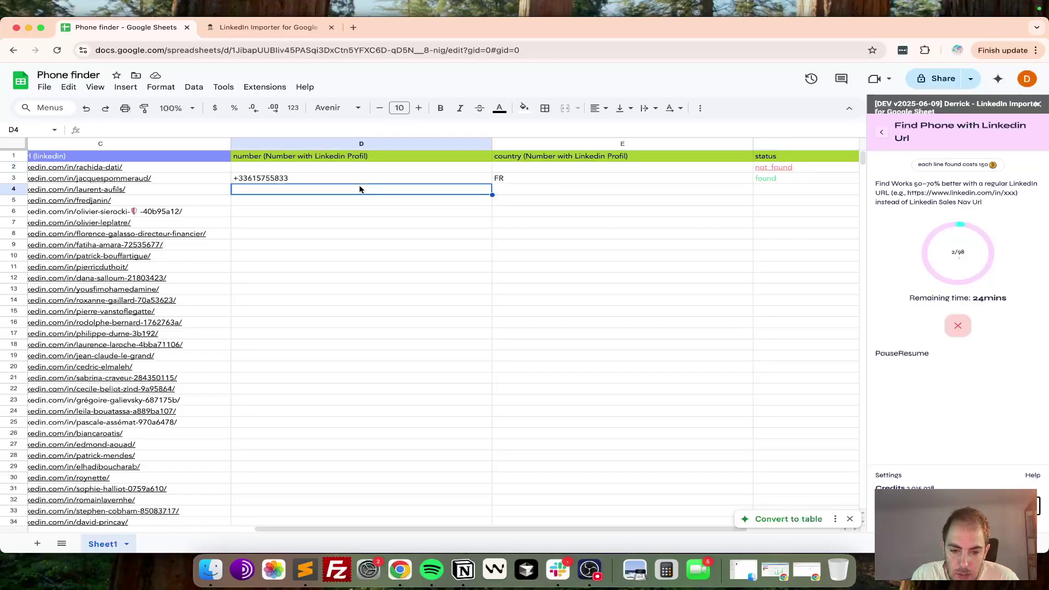
{"action": "left_click_drag", "start_coordinate": [313, 164], "coordinate": [805, 168]}
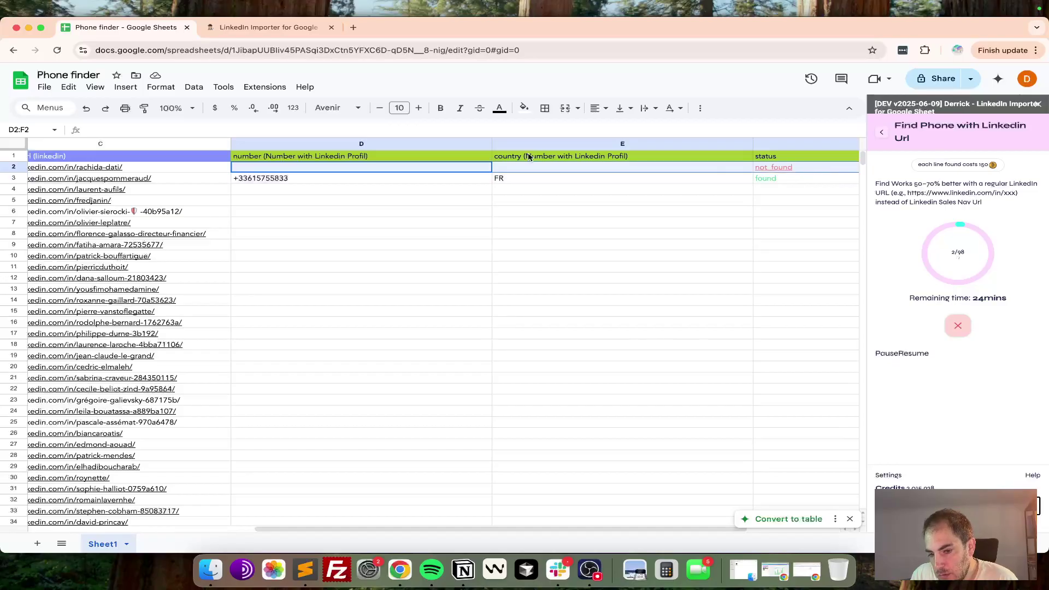
{"action": "left_click", "coordinate": [266, 183]}
{"action": "key", "text": "shift+Right"}
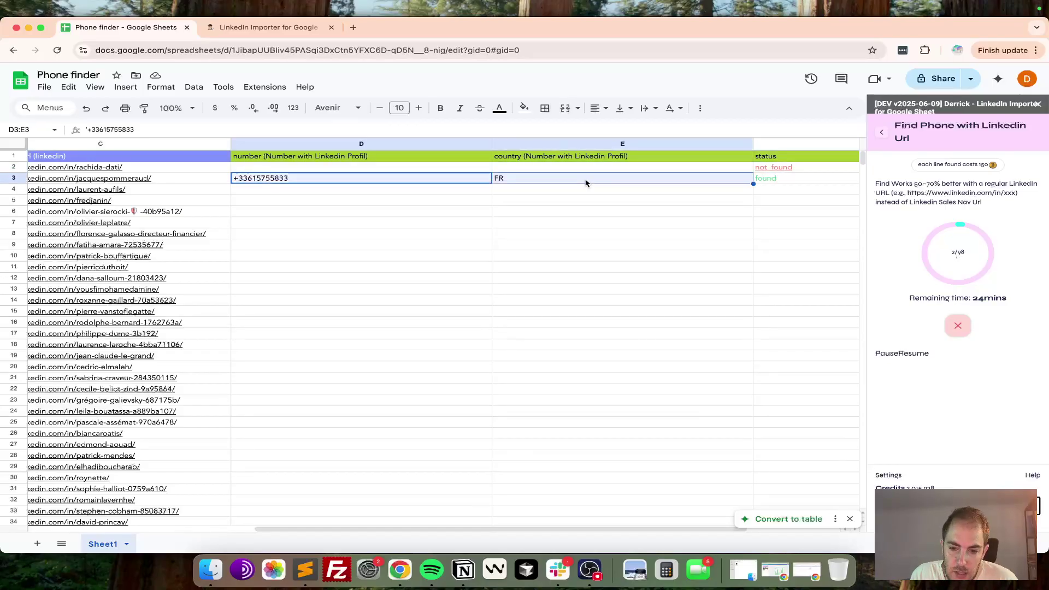
{"action": "left_click", "coordinate": [282, 182]}
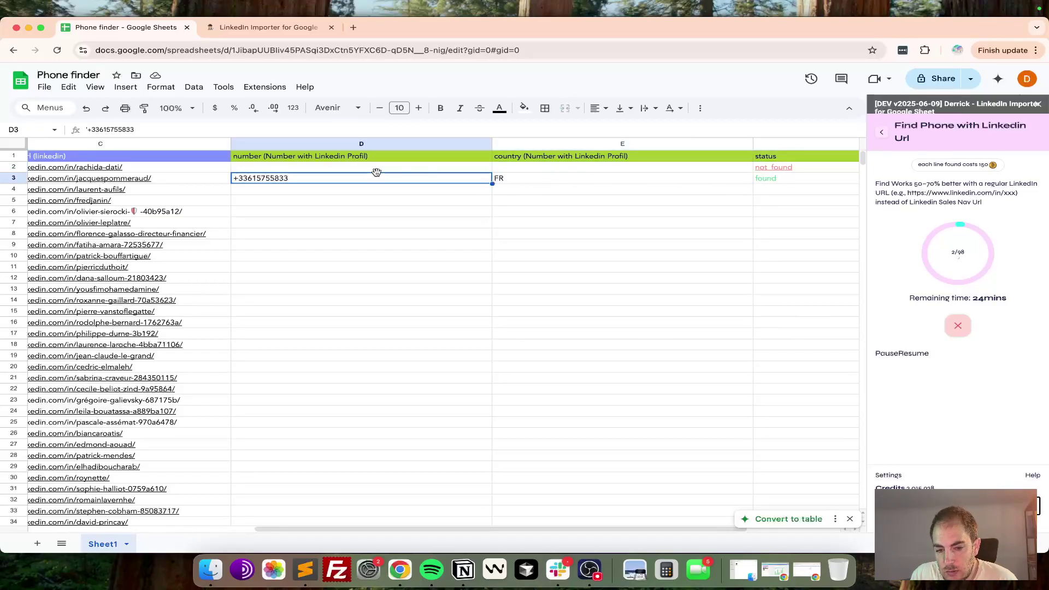
{"action": "left_click_drag", "start_coordinate": [328, 180], "coordinate": [562, 178]}
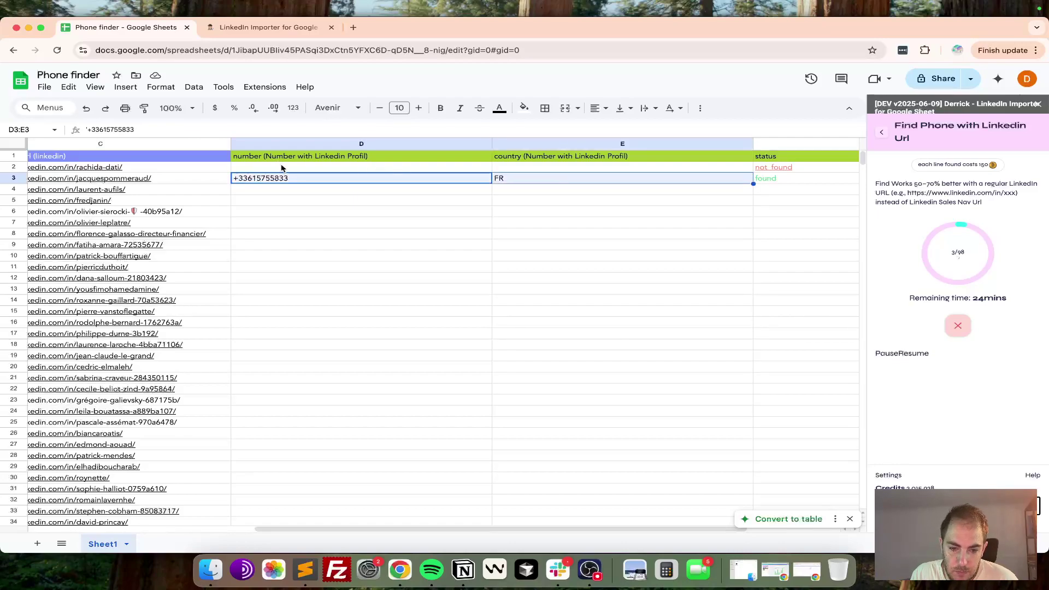
{"action": "left_click", "coordinate": [539, 182]}
{"action": "scroll", "coordinate": [467, 214], "scroll_direction": "left", "scroll_amount": 8}
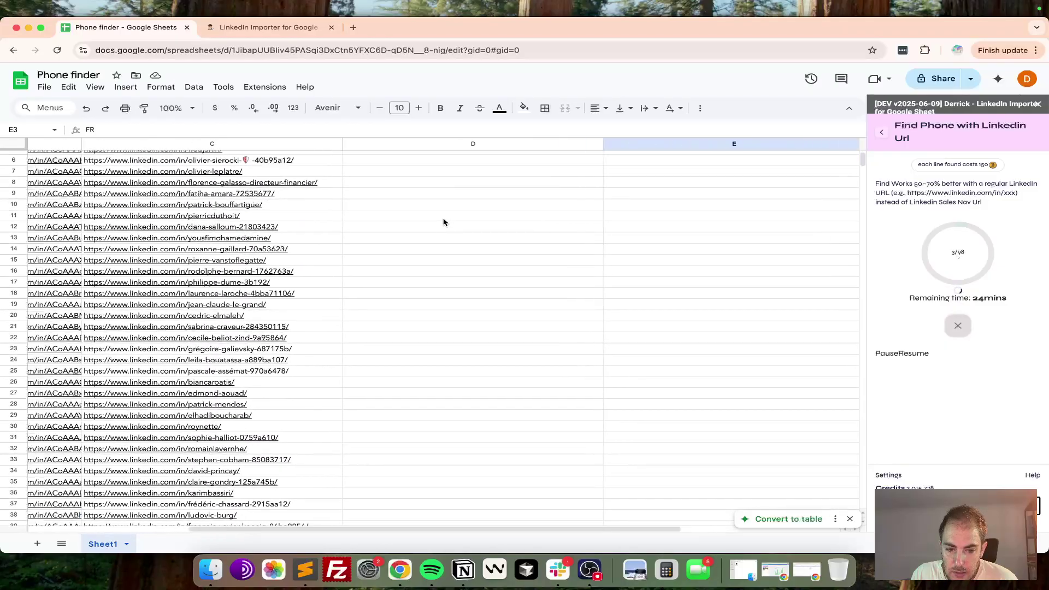
{"action": "scroll", "coordinate": [443, 221], "scroll_direction": "down", "scroll_amount": 15}
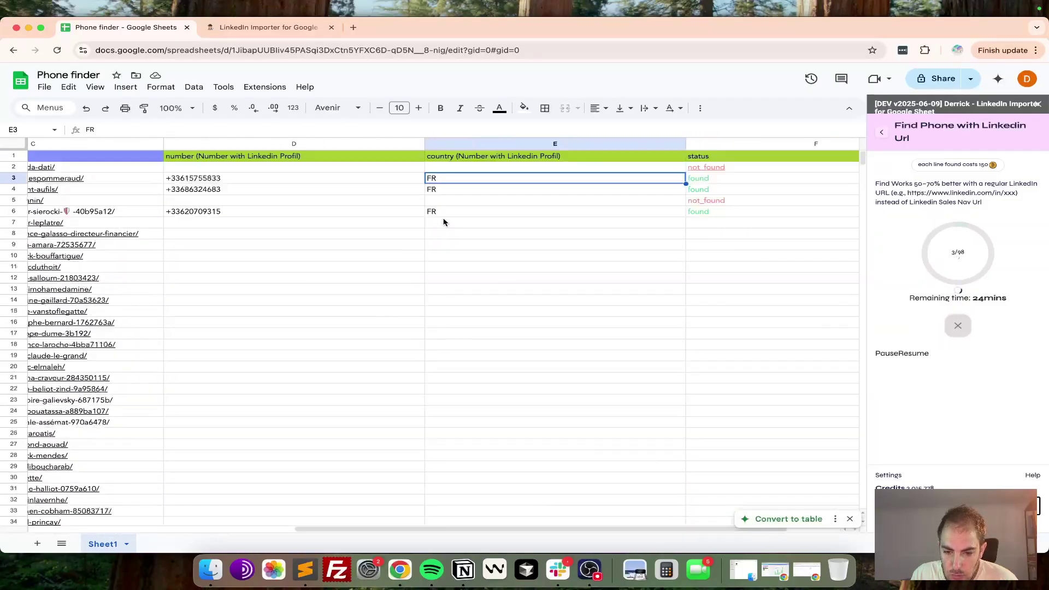
{"action": "scroll", "coordinate": [337, 213], "scroll_direction": "left", "scroll_amount": 6}
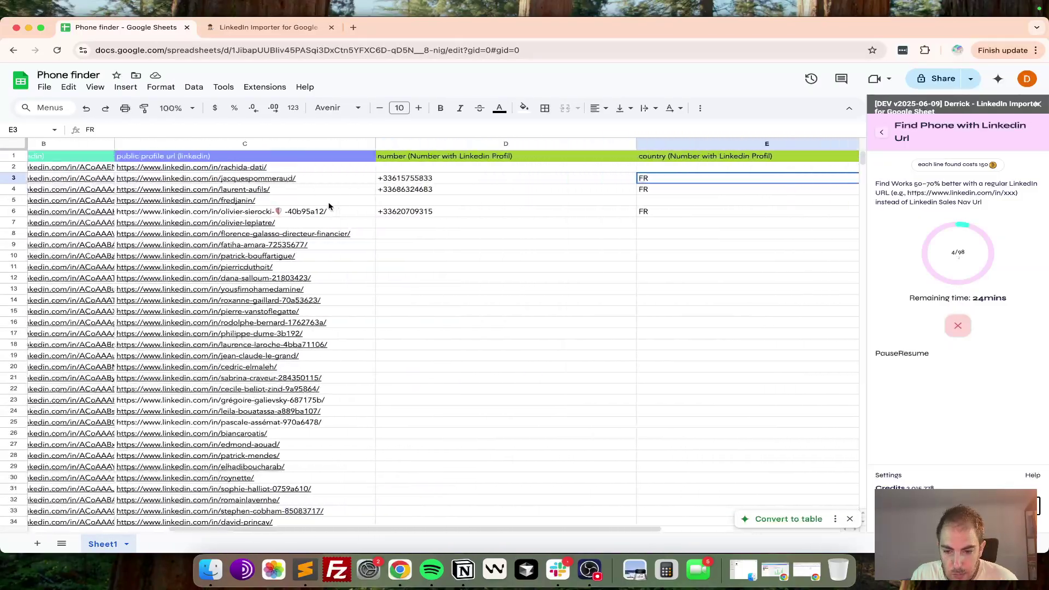
- Review the profile URLs in rows 6–26 and cell D7, then scroll back to column A
{"action": "left_click_drag", "start_coordinate": [337, 216], "coordinate": [264, 434]}
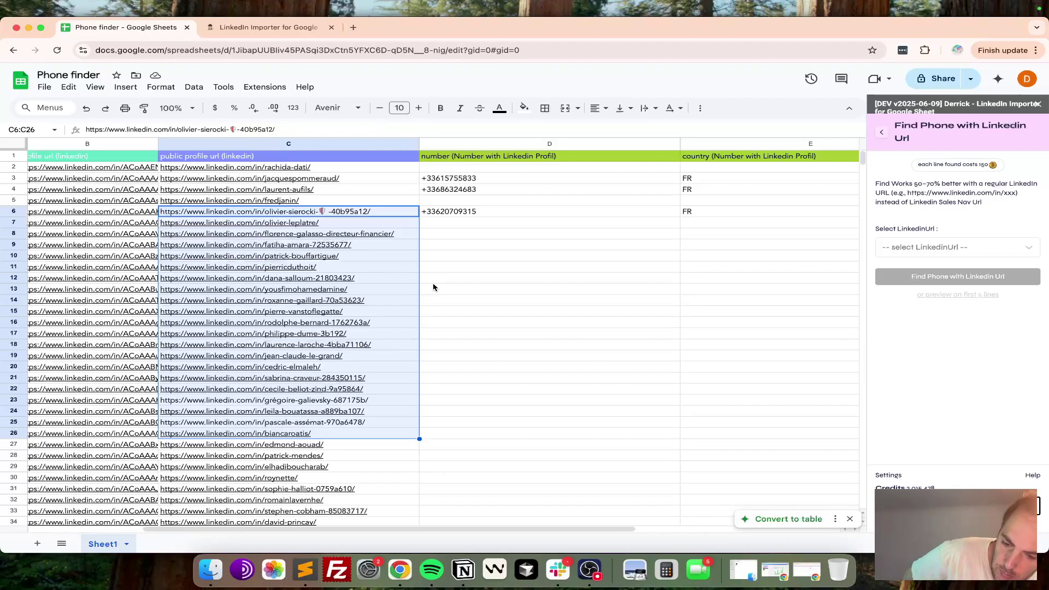
{"action": "left_click", "coordinate": [457, 220]}
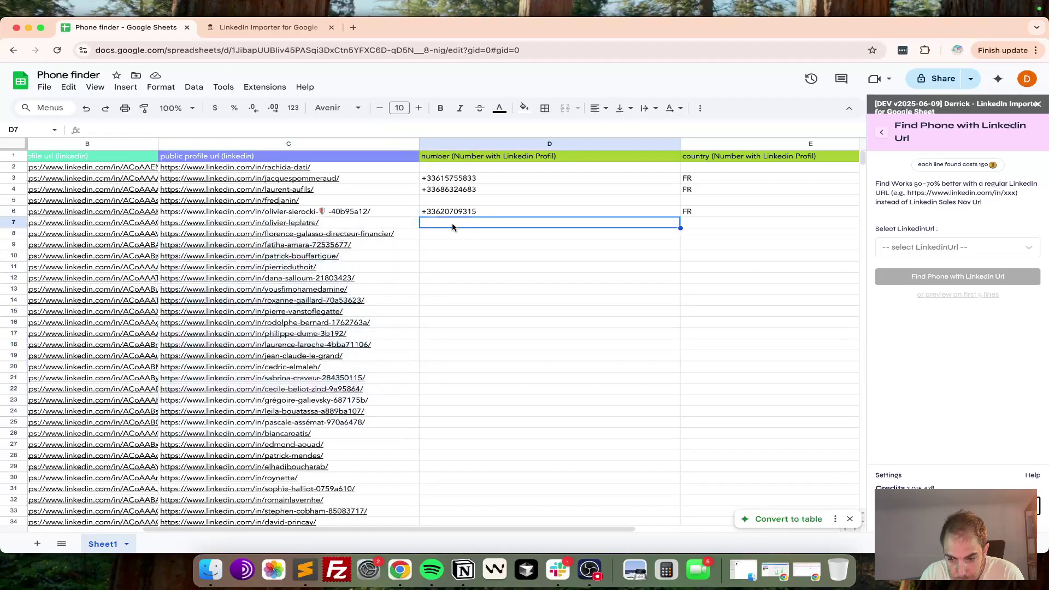
{"action": "scroll", "coordinate": [454, 223], "scroll_direction": "left", "scroll_amount": 3}
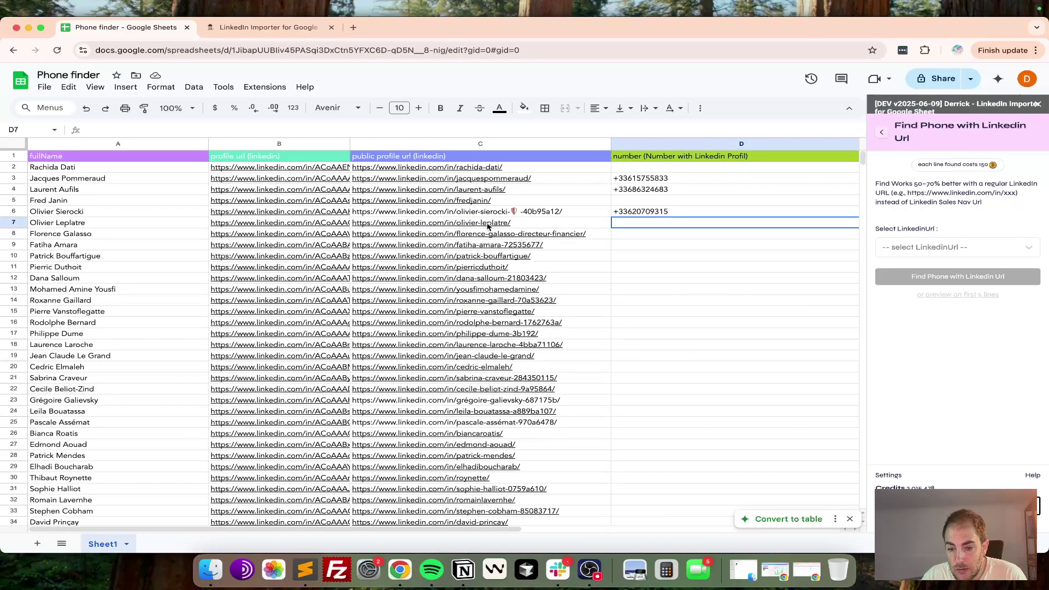
{"action": "scroll", "coordinate": [476, 227], "scroll_direction": "right", "scroll_amount": 5}
{"action": "scroll", "coordinate": [524, 232], "scroll_direction": "left", "scroll_amount": 5}
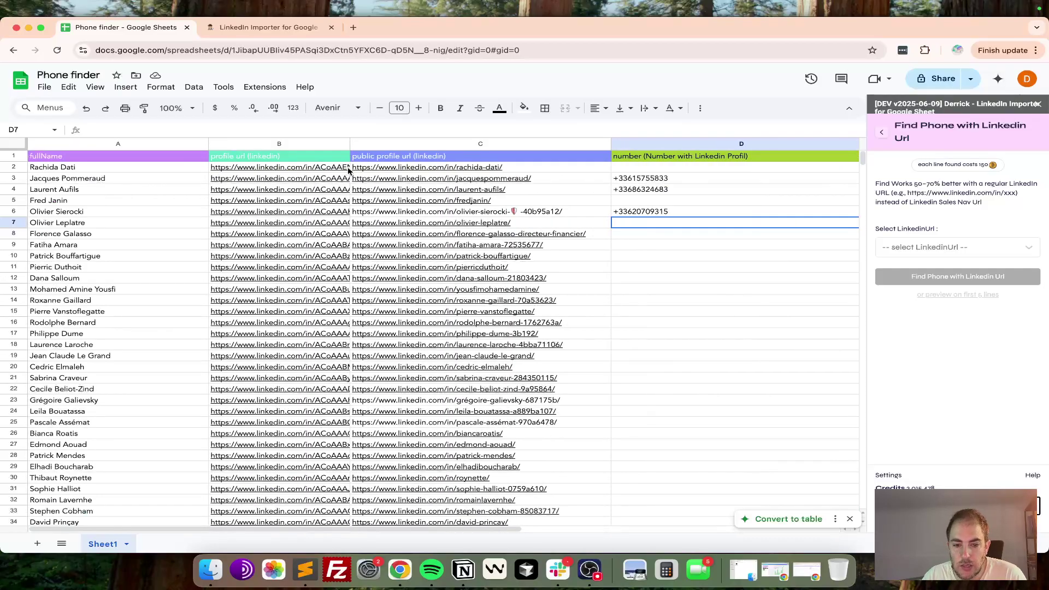
- Widen the profile url (linkedin) column and compare B2 with the public URL in C2
{"action": "left_click", "coordinate": [339, 143]}
{"action": "left_click_drag", "start_coordinate": [350, 143], "coordinate": [467, 143]}
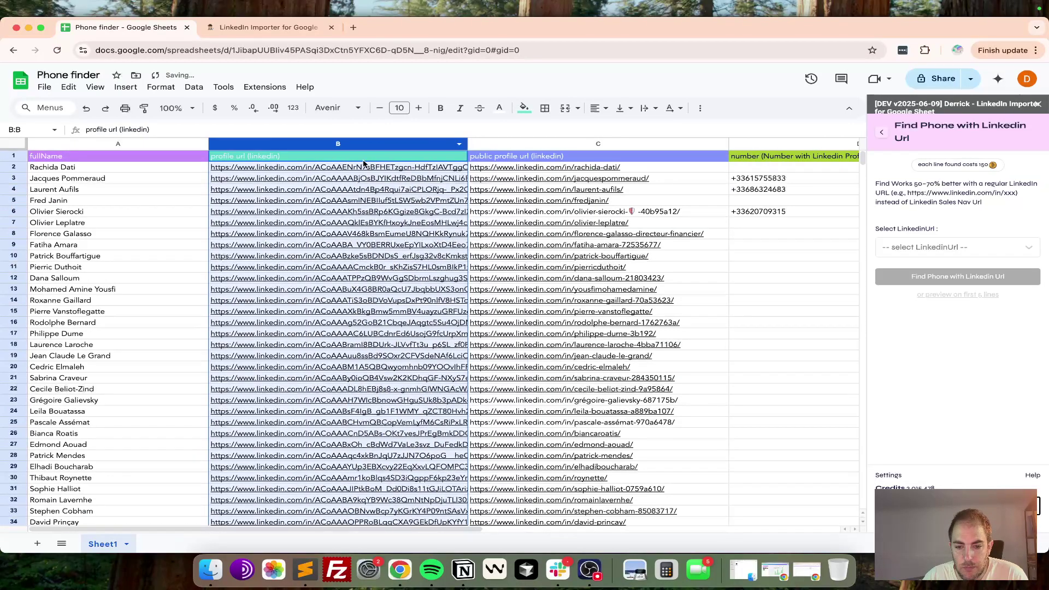
{"action": "left_click", "coordinate": [459, 171]}
{"action": "left_click", "coordinate": [553, 170]}
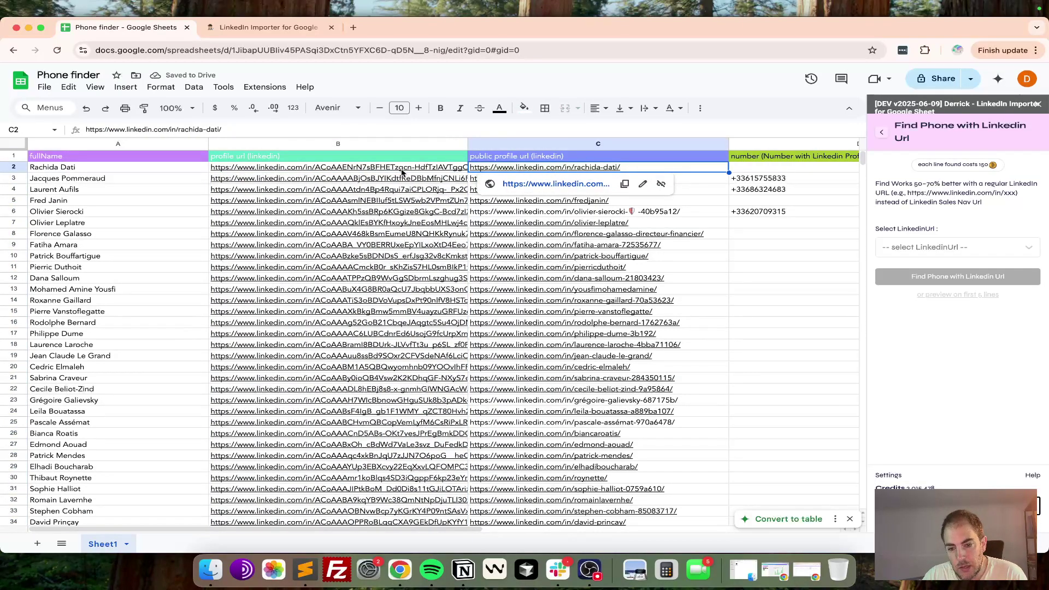
{"action": "left_click", "coordinate": [359, 144]}
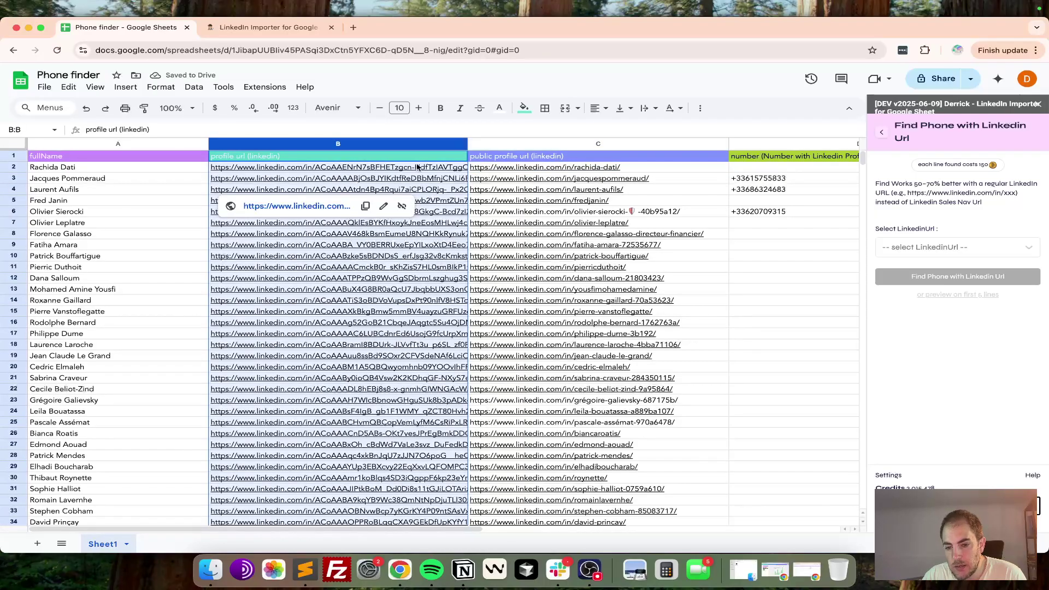
{"action": "left_click", "coordinate": [325, 168]}
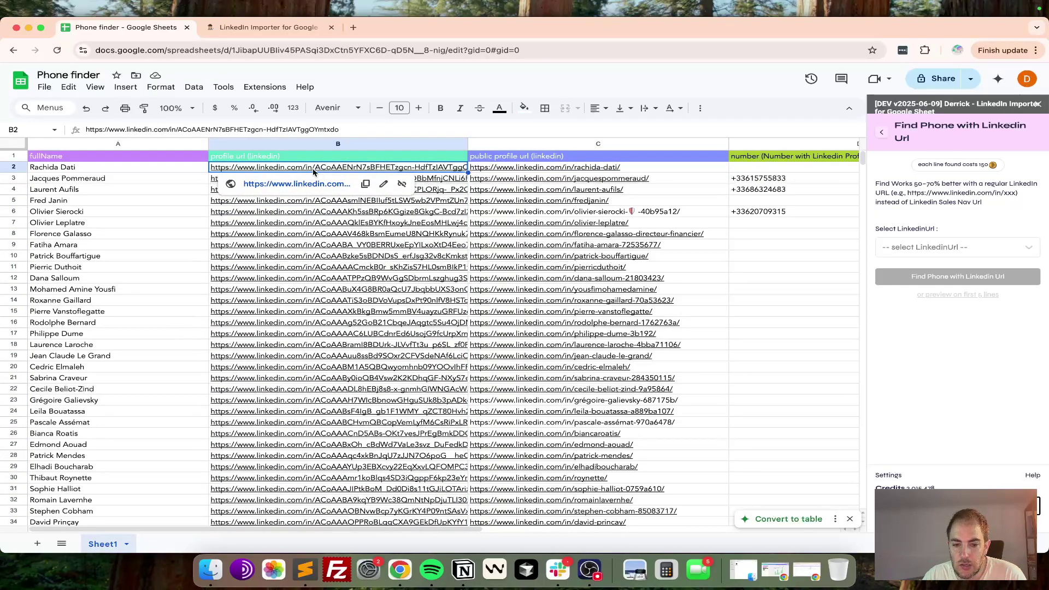
{"action": "left_click", "coordinate": [592, 169]}
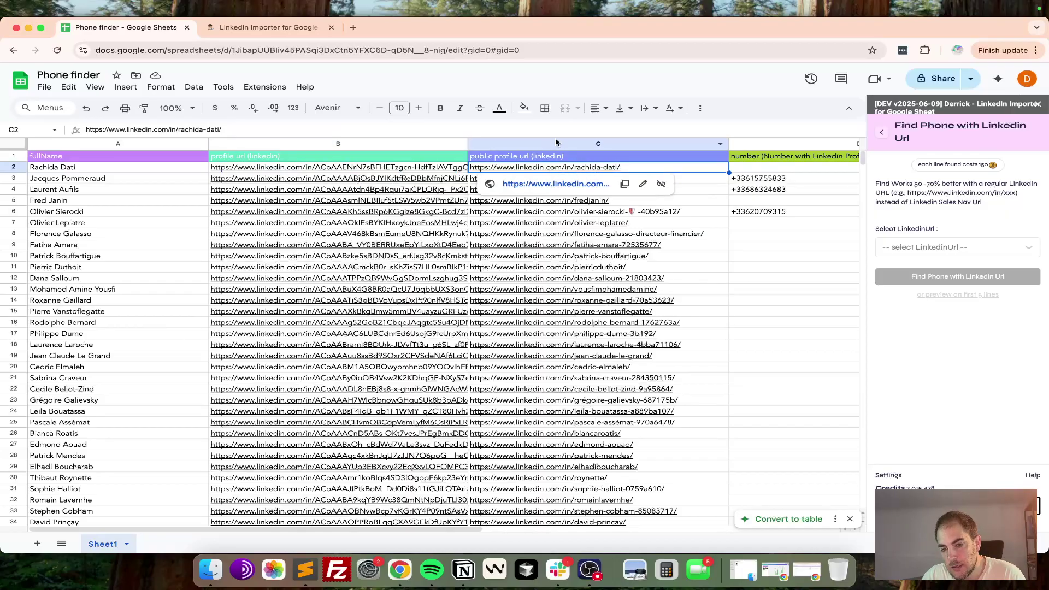
- Open row 2's LinkedIn profile from its link preview
{"action": "triple_click", "coordinate": [918, 126]}
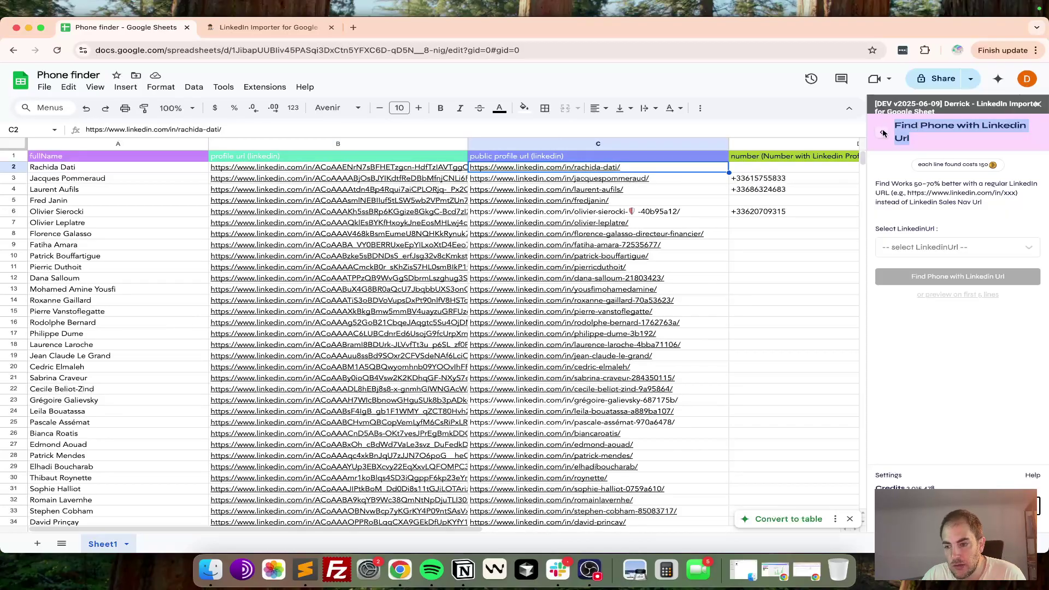
{"action": "left_click_drag", "start_coordinate": [609, 170], "coordinate": [607, 437]}
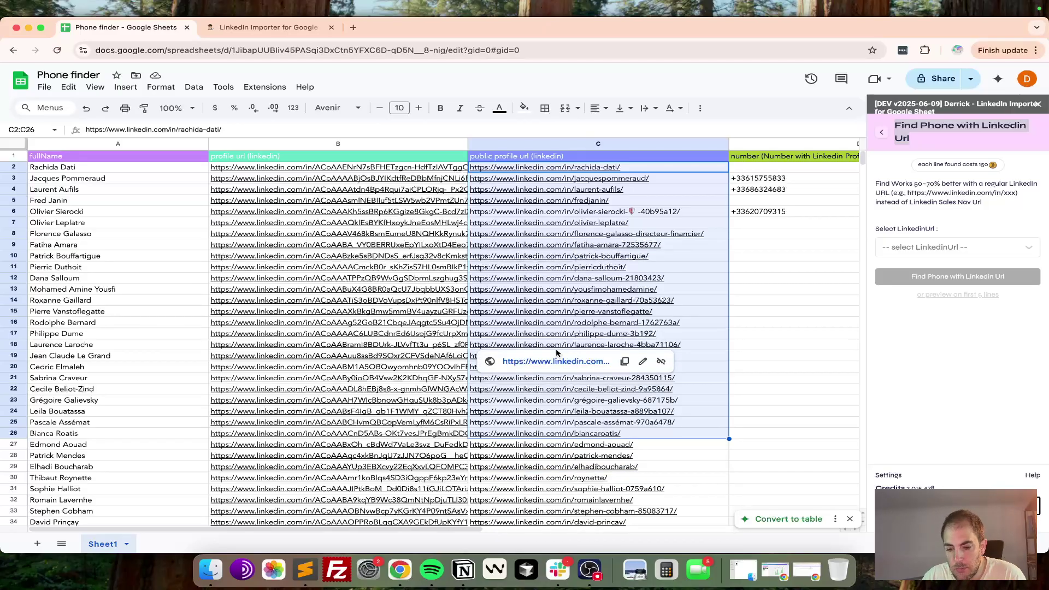
{"action": "left_click", "coordinate": [352, 142]}
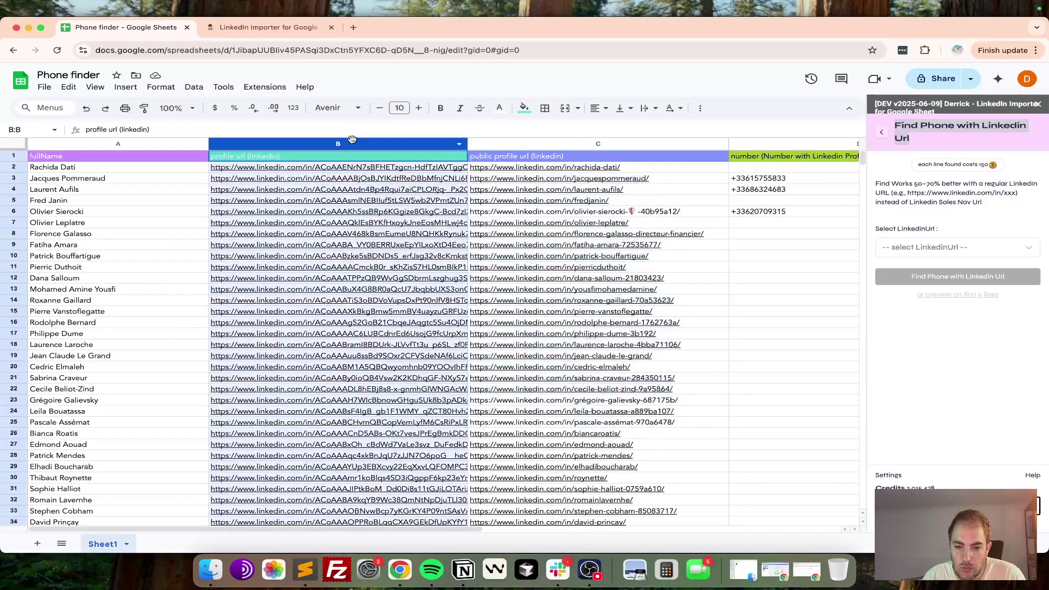
{"action": "left_click", "coordinate": [281, 167]}
{"action": "left_click", "coordinate": [537, 168]}
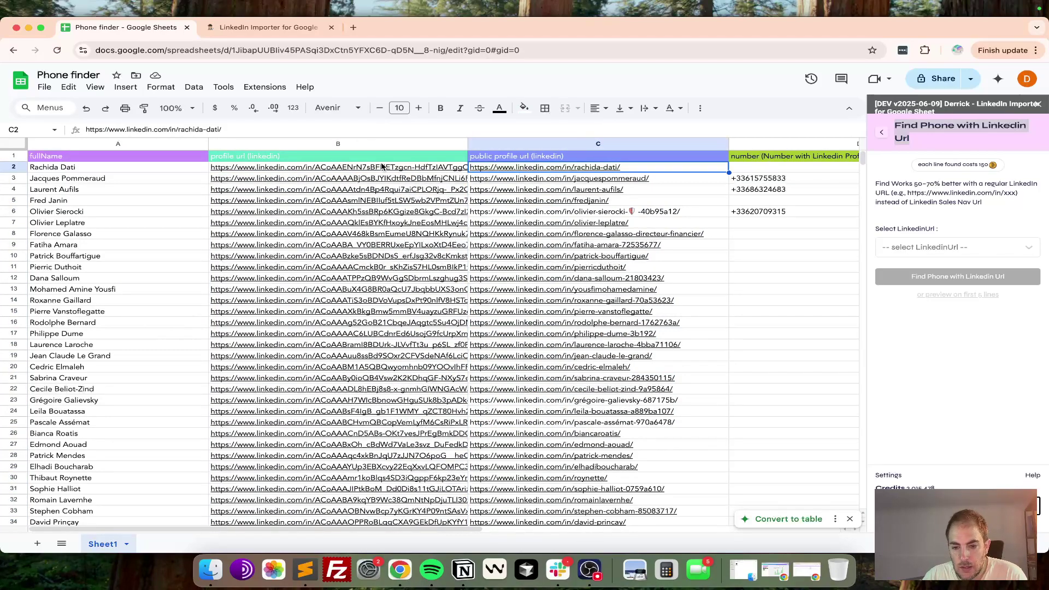
{"action": "left_click", "coordinate": [381, 169]}
{"action": "left_click", "coordinate": [351, 170]}
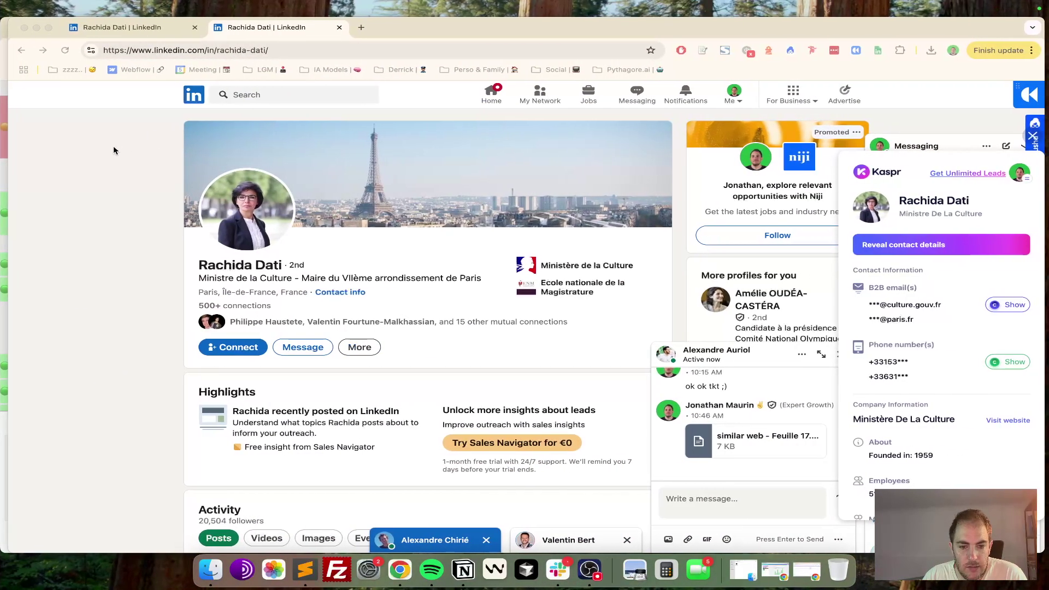
- Open the first contact's public profile URL from the sheet in LinkedIn
{"action": "left_click_drag", "start_coordinate": [269, 49], "coordinate": [216, 50]}
{"action": "key", "text": "ctrl+Left"}
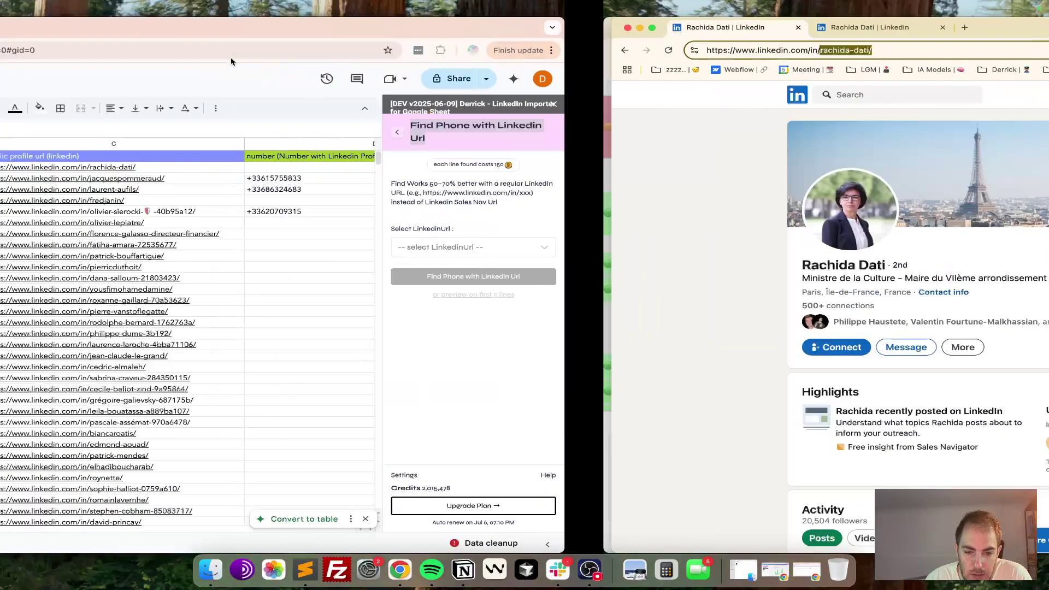
{"action": "left_click", "coordinate": [571, 169]}
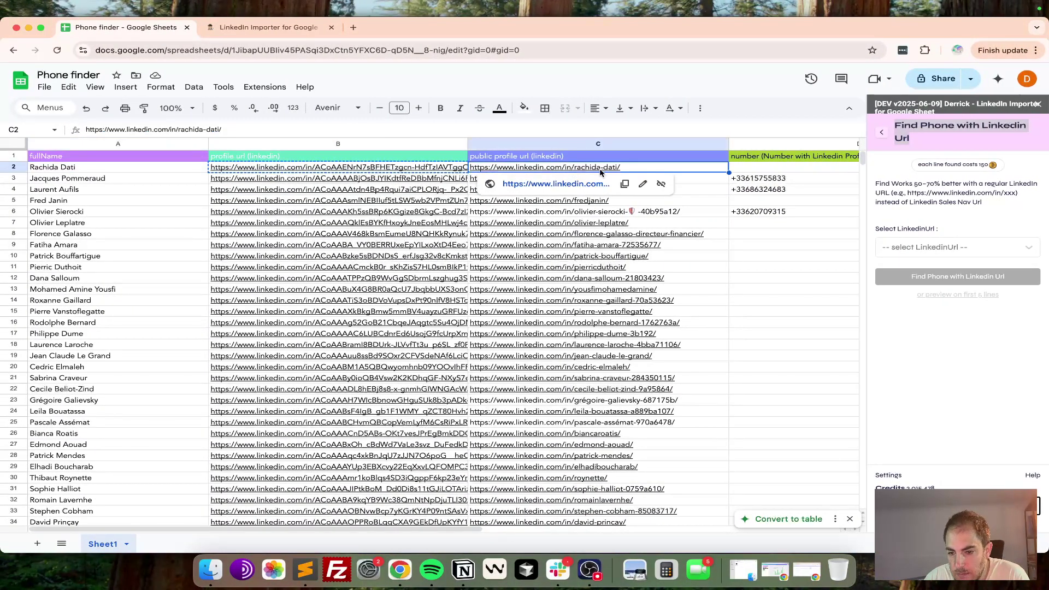
{"action": "left_click", "coordinate": [502, 172]}
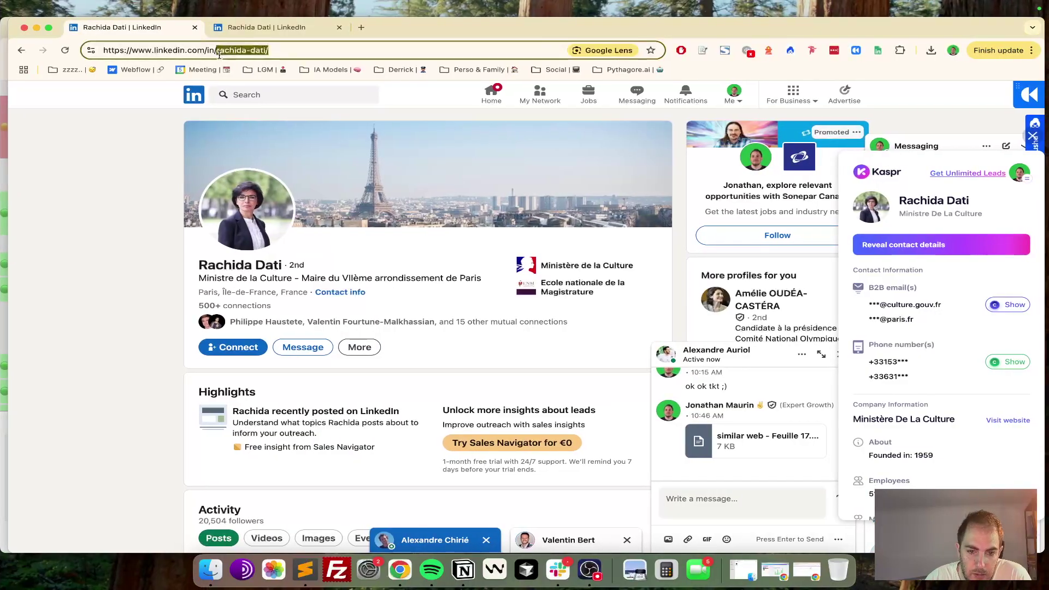
- Load the ID-based profile URL and confirm it redirects to the same public profile
{"action": "left_click_drag", "start_coordinate": [216, 50], "coordinate": [268, 50]}
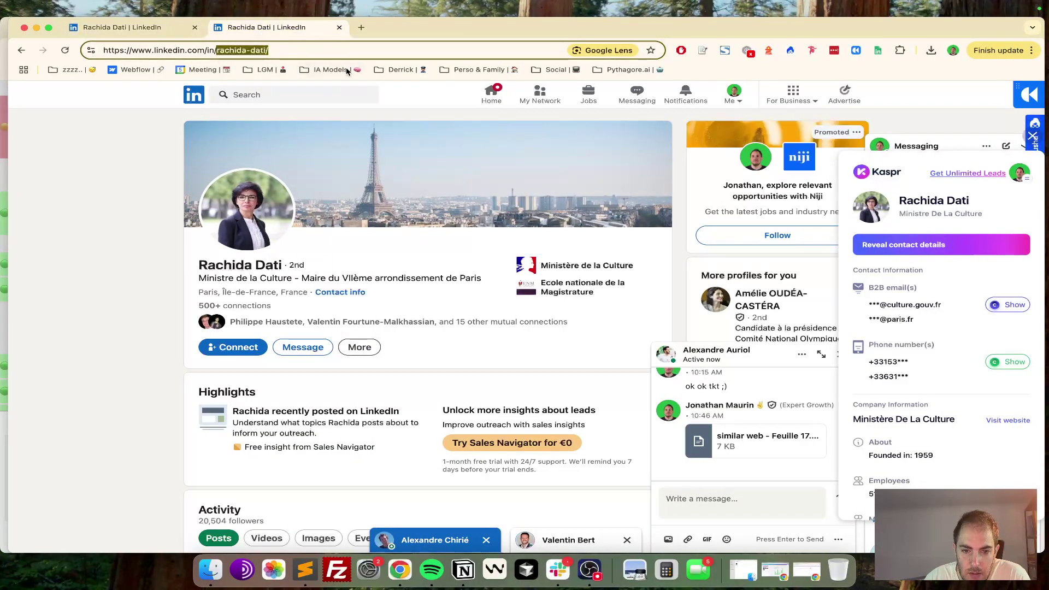
{"action": "key", "text": "super+a"}
{"action": "type", "text": "https://www.linkedin.com/in/ACoAAENrN7sBFHETzgcn-HdfTzIAVTggOYmtxdo"}
{"action": "left_click_drag", "start_coordinate": [222, 50], "coordinate": [504, 56]}
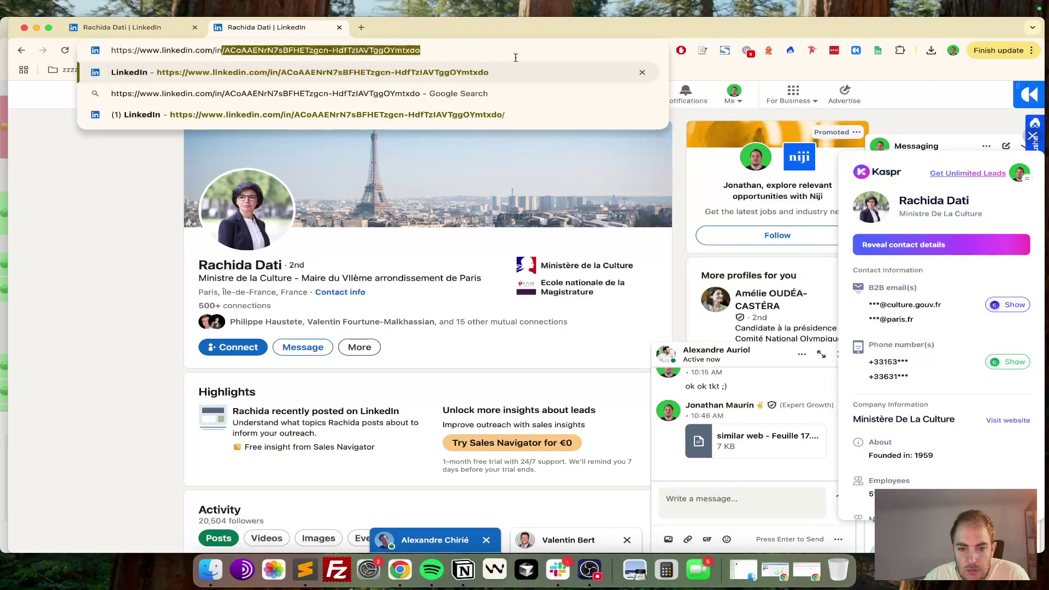
{"action": "left_click", "coordinate": [229, 50]}
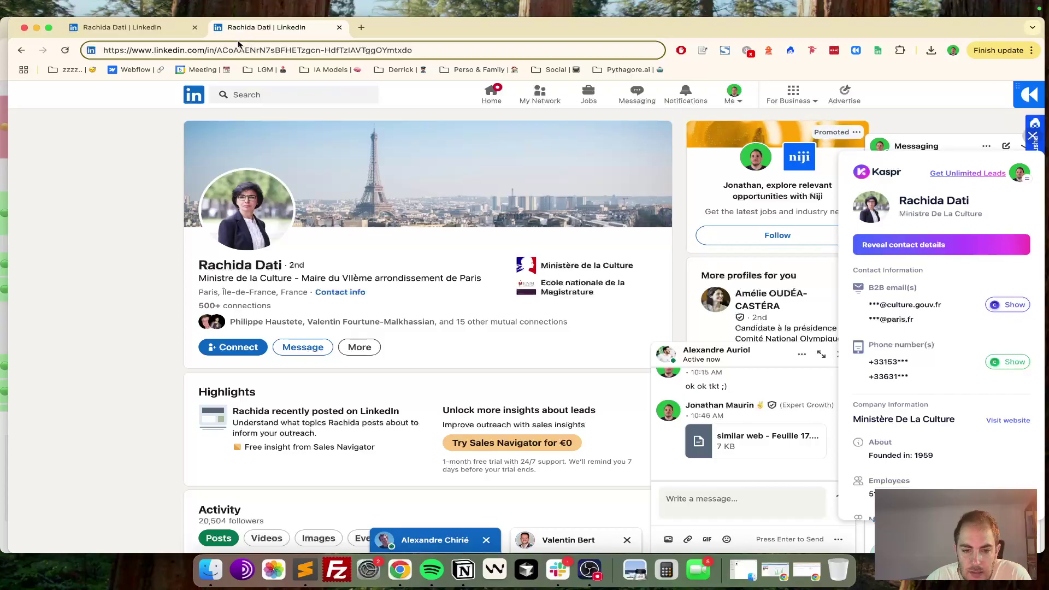
{"action": "key", "text": "Return"}
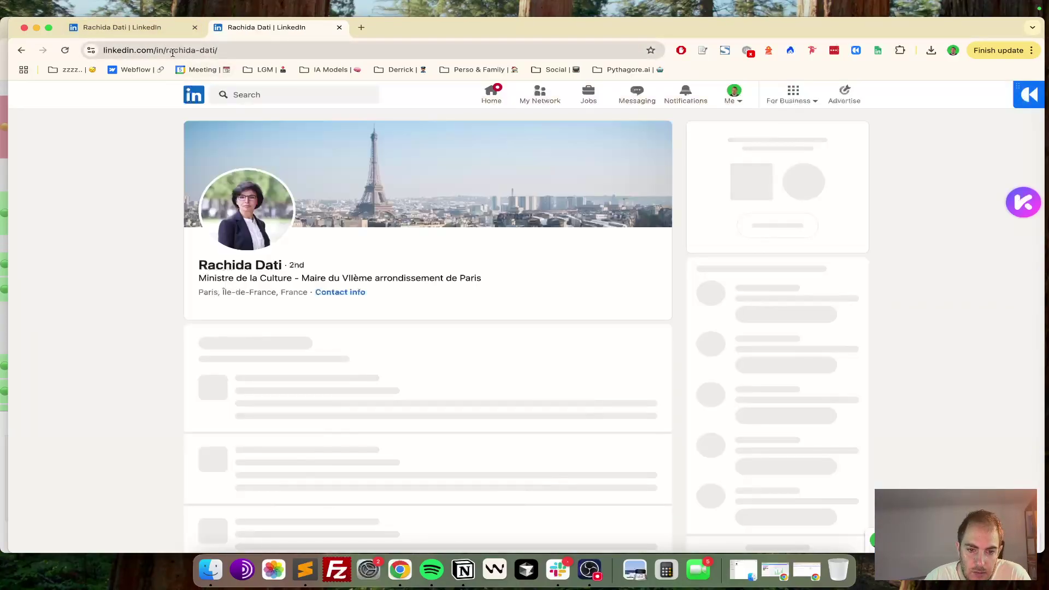
{"action": "left_click_drag", "start_coordinate": [269, 50], "coordinate": [216, 50]}
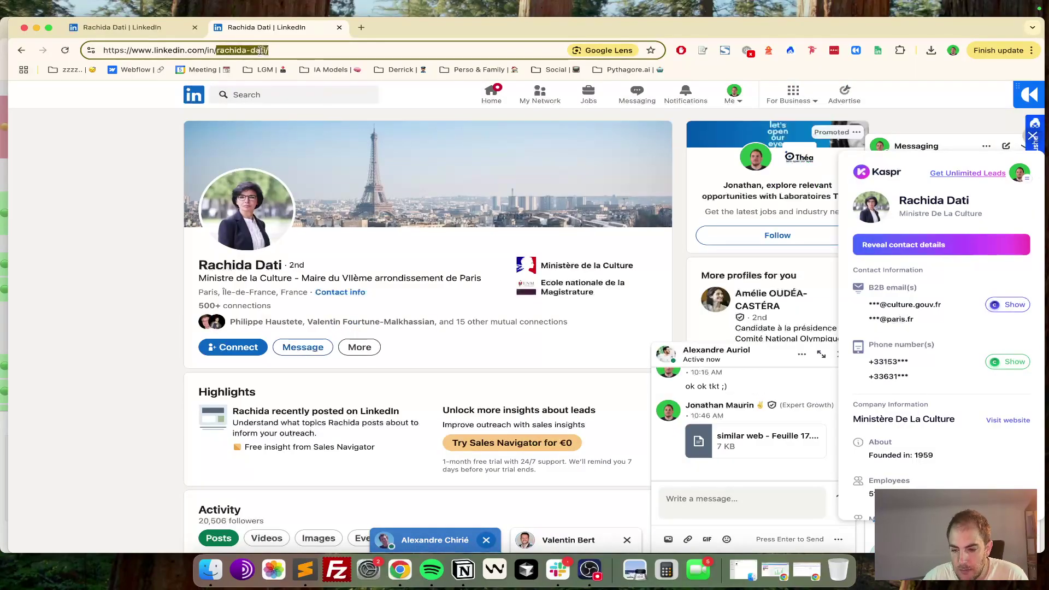
{"action": "key", "text": "super+Tab"}
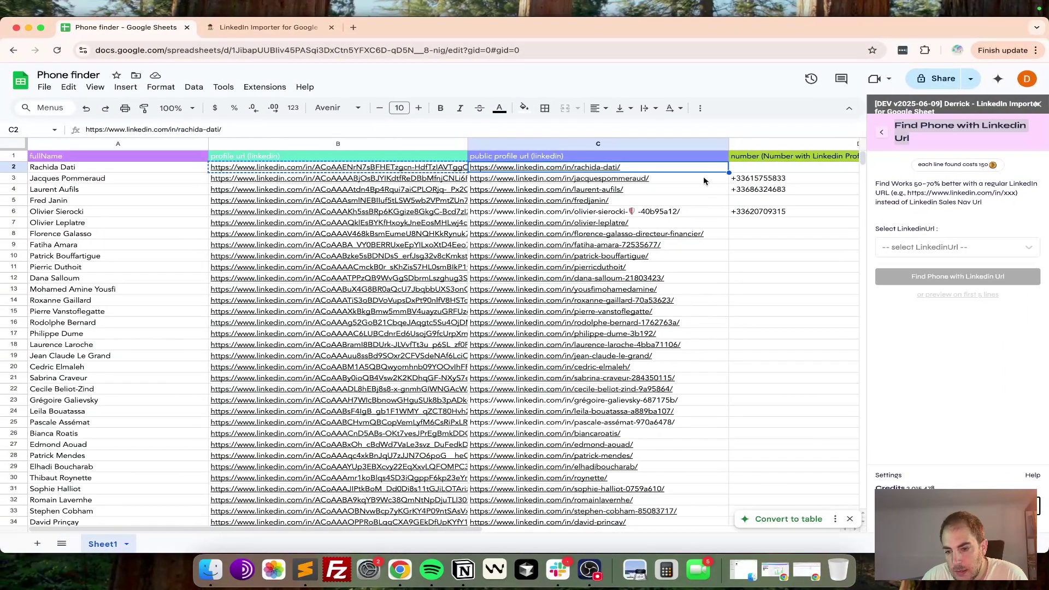
- Return Derrick's sidebar to its action list and open Enrich Profiles
{"action": "left_click", "coordinate": [690, 180]}
{"action": "scroll", "coordinate": [661, 183], "scroll_direction": "right", "scroll_amount": 5}
{"action": "scroll", "coordinate": [141, 186], "scroll_direction": "left", "scroll_amount": 5}
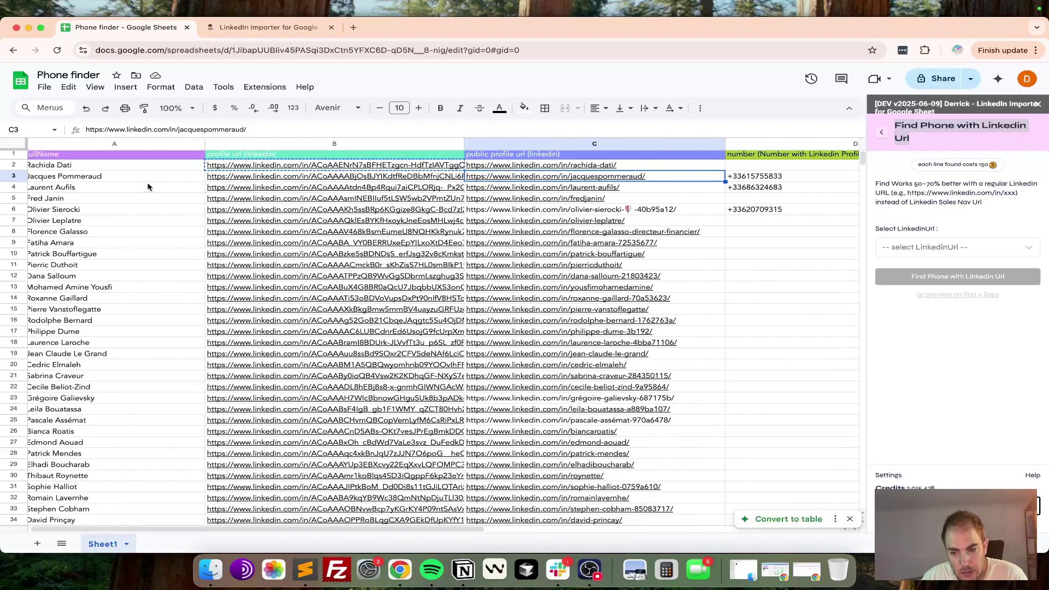
{"action": "left_click", "coordinate": [280, 165]}
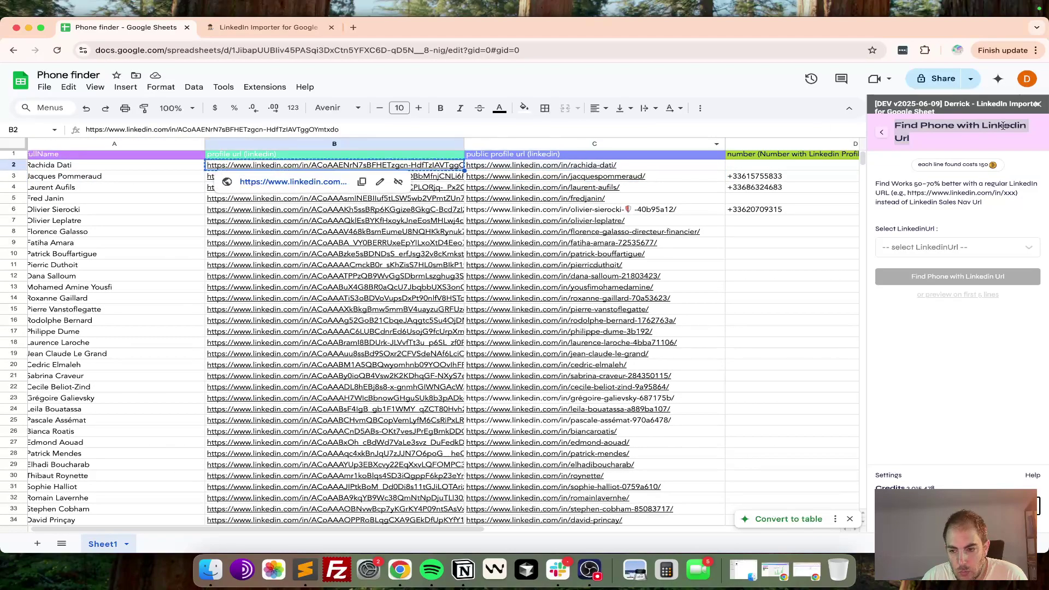
{"action": "left_click", "coordinate": [879, 133]}
{"action": "scroll", "coordinate": [950, 273], "scroll_direction": "down", "scroll_amount": 10}
{"action": "scroll", "coordinate": [951, 282], "scroll_direction": "up", "scroll_amount": 3}
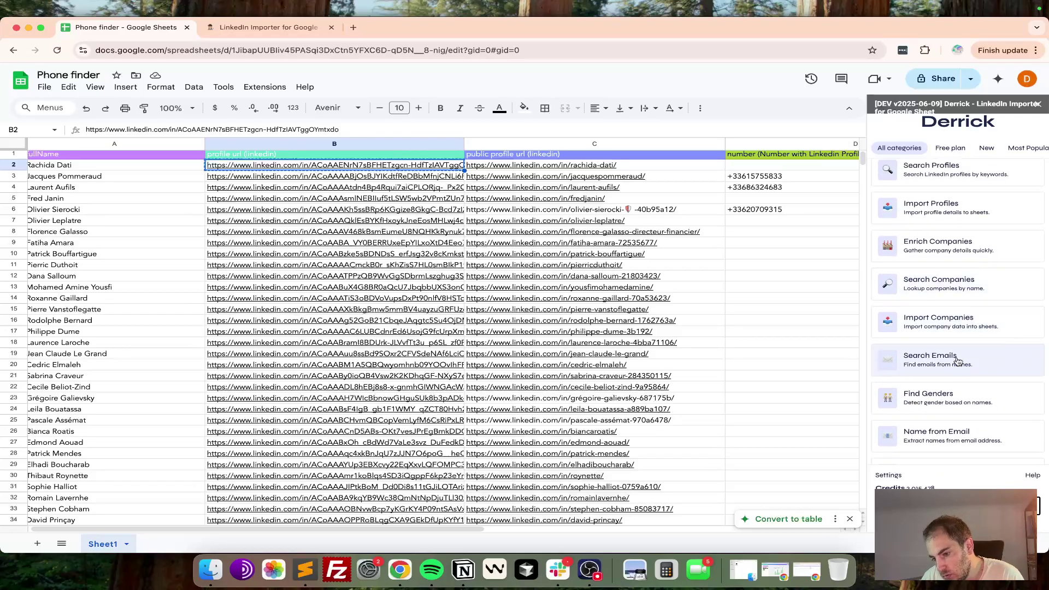
{"action": "scroll", "coordinate": [932, 230], "scroll_direction": "up", "scroll_amount": 3}
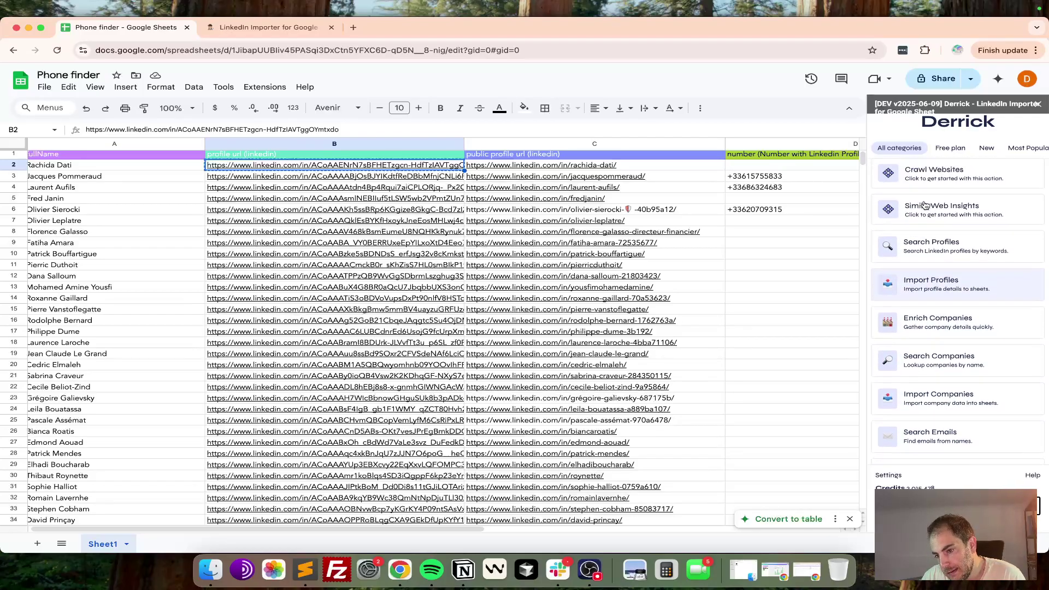
{"action": "left_click", "coordinate": [937, 257]}
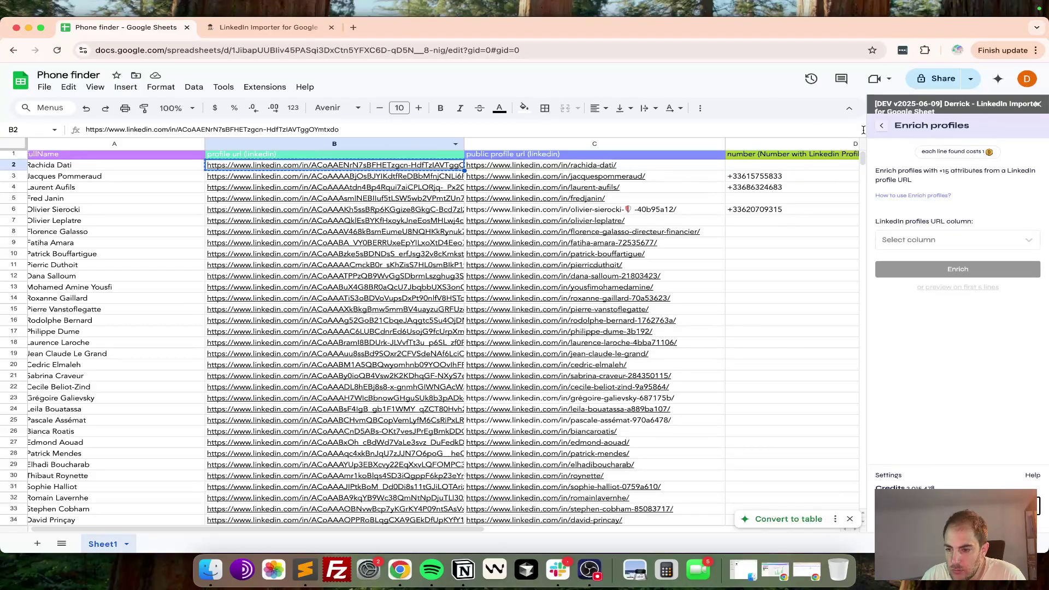
- Run Enrich profiles on the profile url (linkedin) column, revealing new firstname, lastname and fullname headers
{"action": "left_click", "coordinate": [923, 240]}
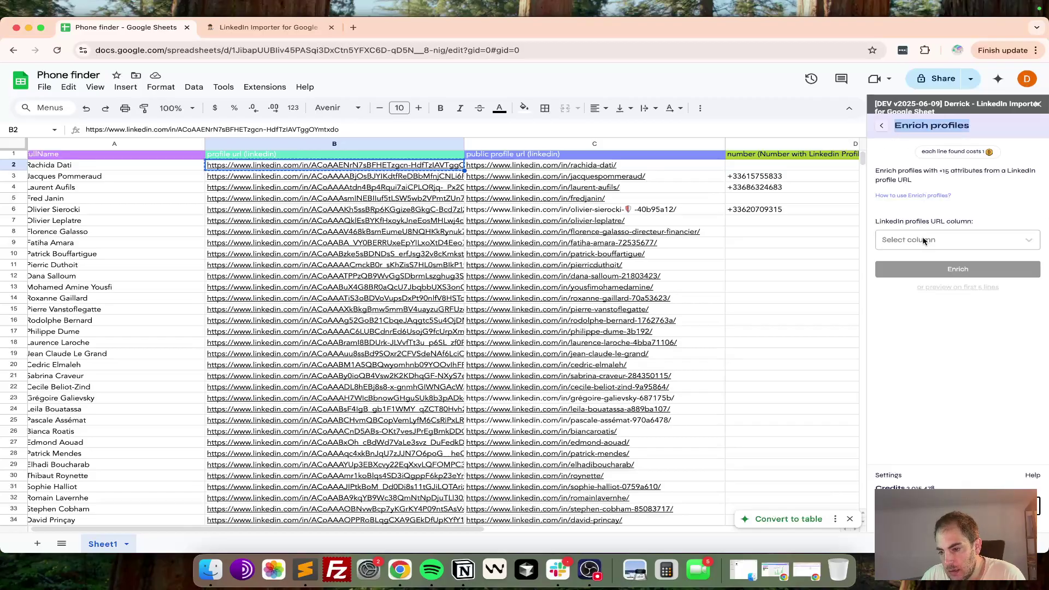
{"action": "left_click", "coordinate": [952, 231]}
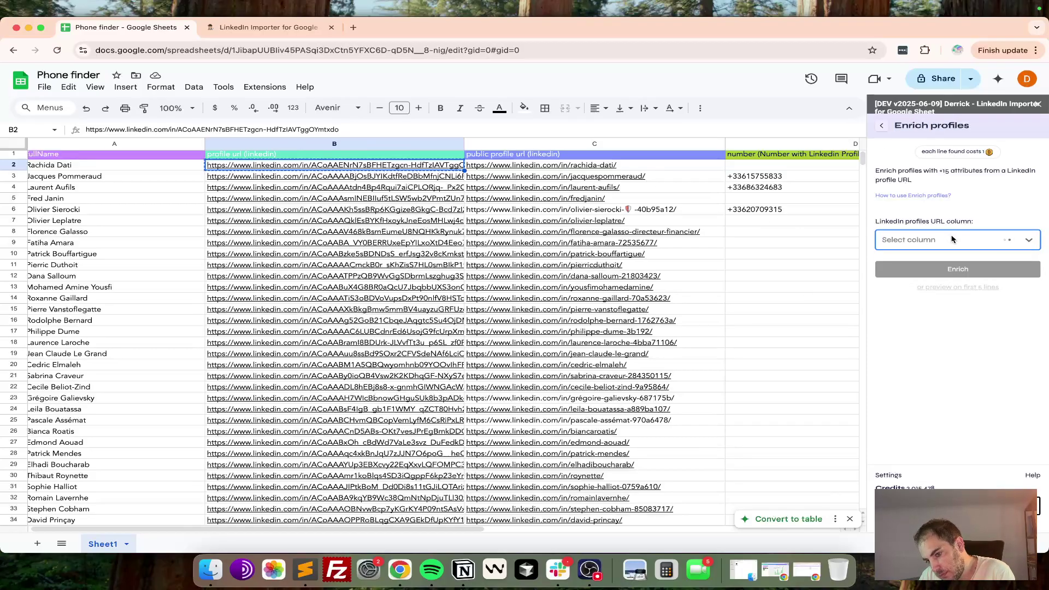
{"action": "left_click", "coordinate": [951, 239]}
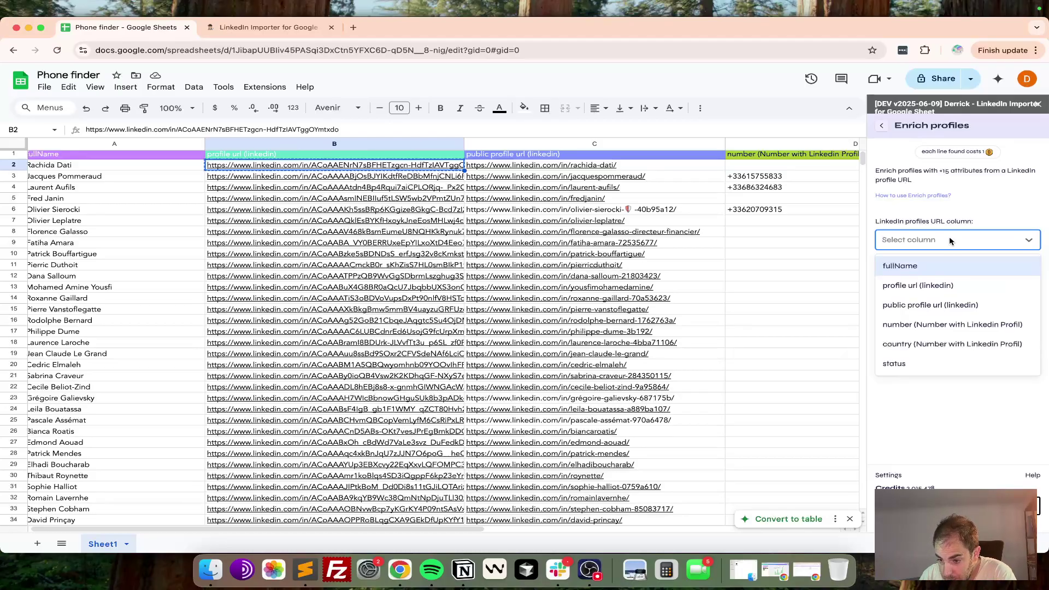
{"action": "left_click", "coordinate": [948, 284]}
{"action": "scroll", "coordinate": [612, 278], "scroll_direction": "right", "scroll_amount": 5}
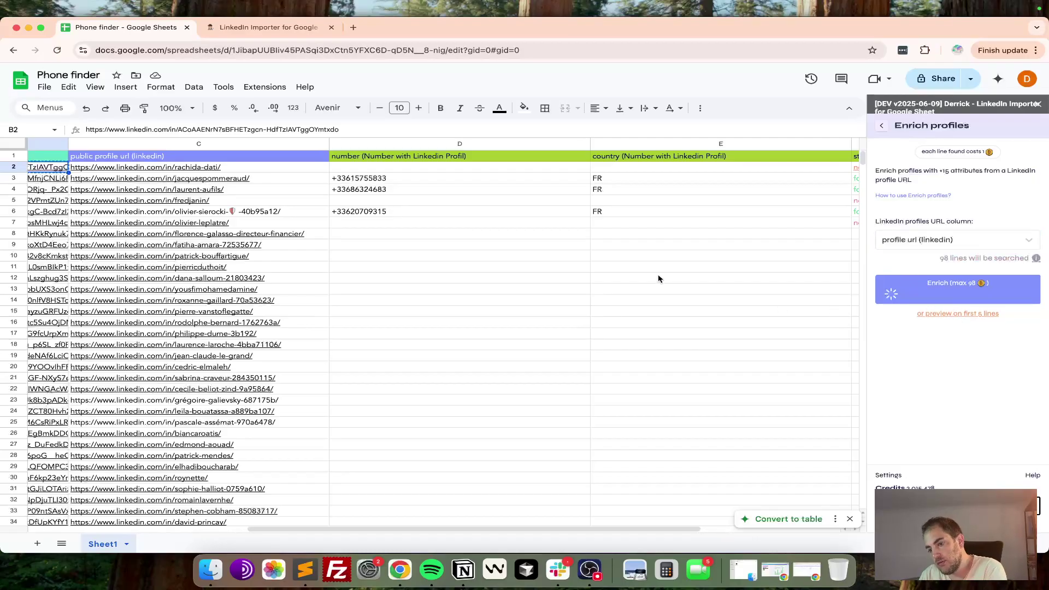
{"action": "scroll", "coordinate": [405, 282], "scroll_direction": "right", "scroll_amount": 10}
{"action": "scroll", "coordinate": [406, 282], "scroll_direction": "right", "scroll_amount": 5}
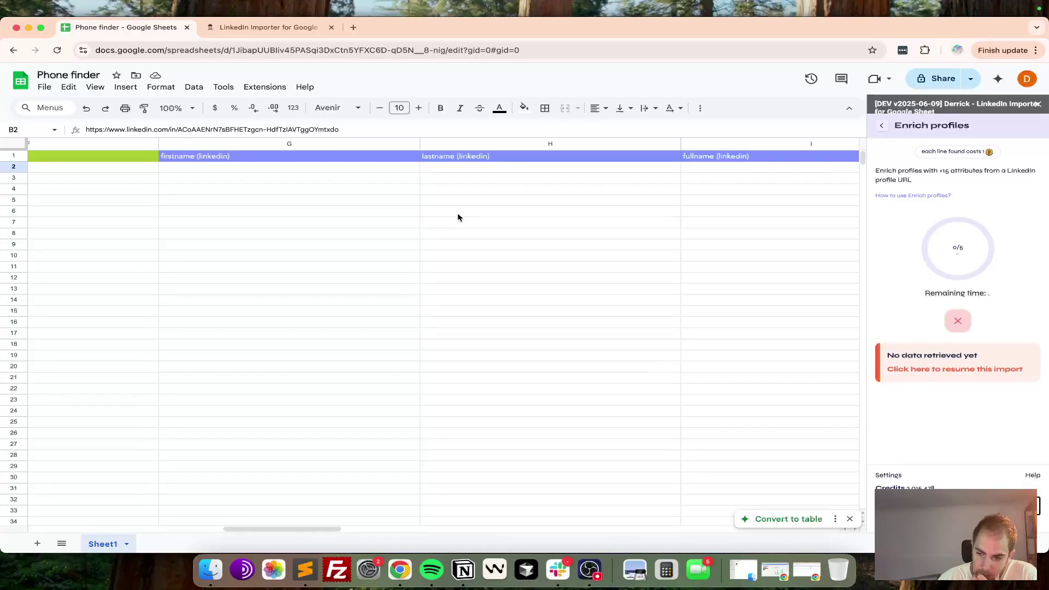
{"action": "scroll", "coordinate": [512, 208], "scroll_direction": "left", "scroll_amount": 10}
- Delete column C, public profile url (linkedin), shifting number, country and status left
{"action": "left_click_drag", "start_coordinate": [346, 171], "coordinate": [345, 290]}
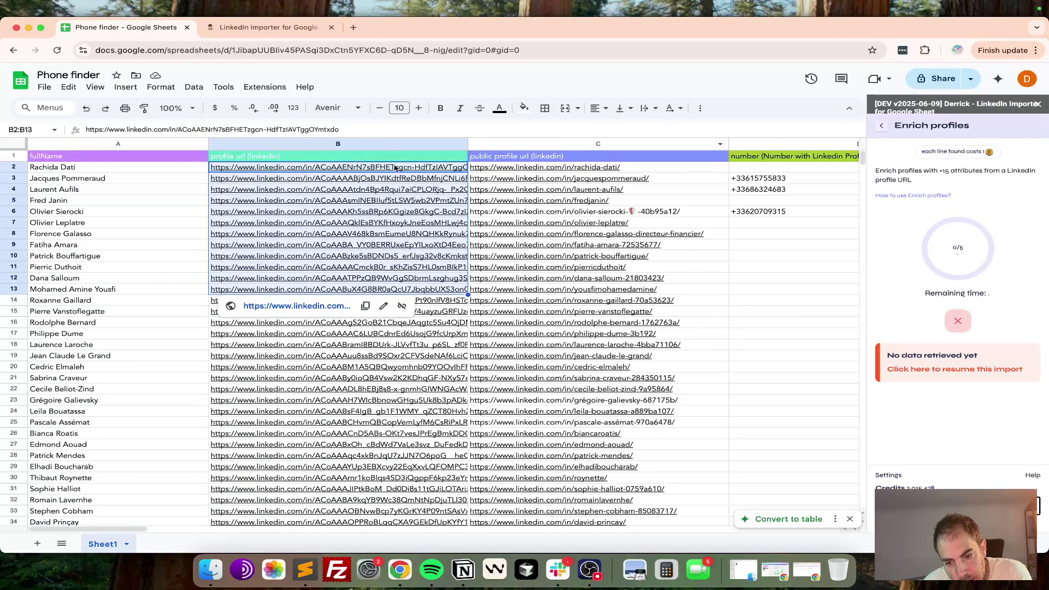
{"action": "right_click", "coordinate": [542, 144]}
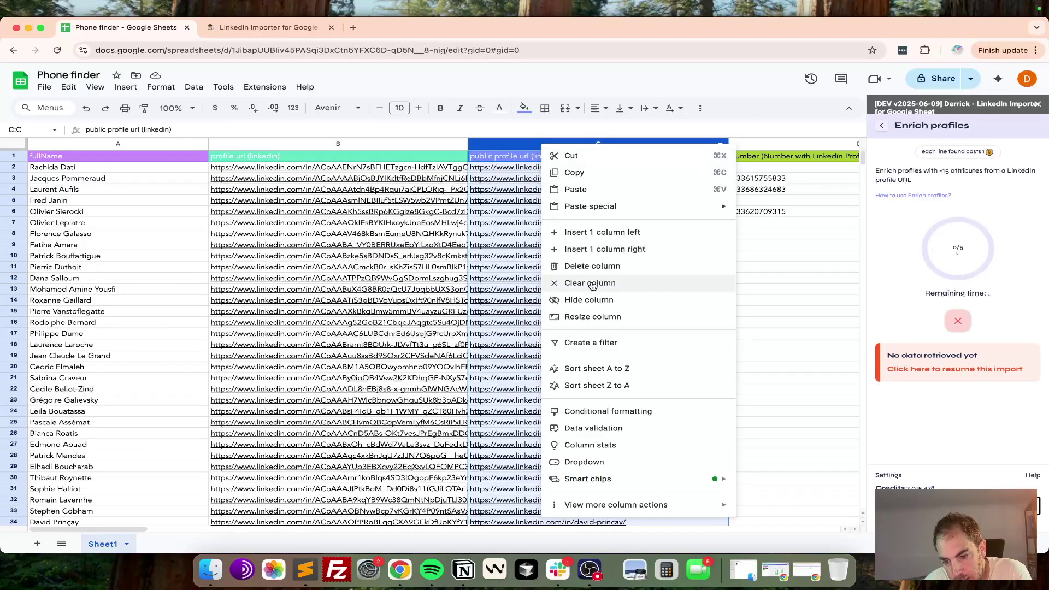
{"action": "left_click", "coordinate": [591, 266]}
{"action": "left_click", "coordinate": [377, 178]}
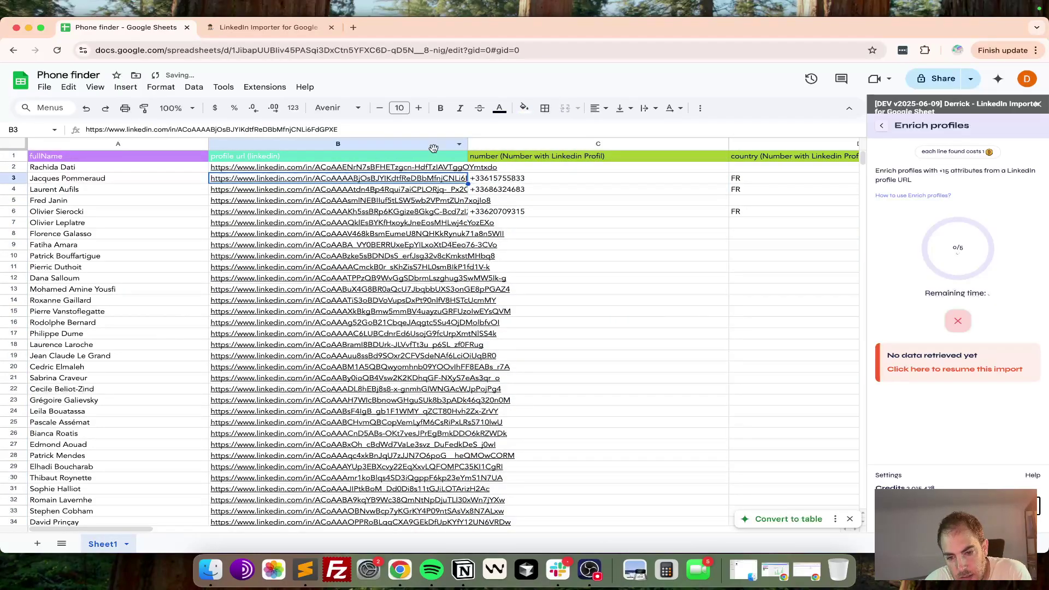
{"action": "scroll", "coordinate": [355, 181], "scroll_direction": "right", "scroll_amount": 10}
{"action": "scroll", "coordinate": [356, 180], "scroll_direction": "left", "scroll_amount": 3}
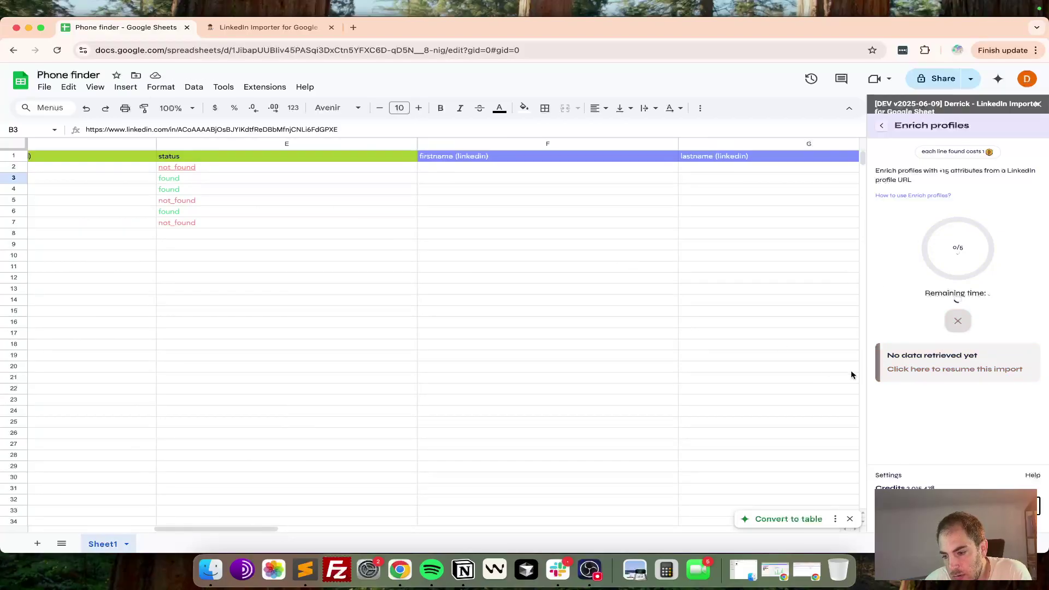
- Scroll across columns F to V as five rows fill with names, job titles, education and company details
{"action": "left_click_drag", "start_coordinate": [489, 168], "coordinate": [497, 222]}
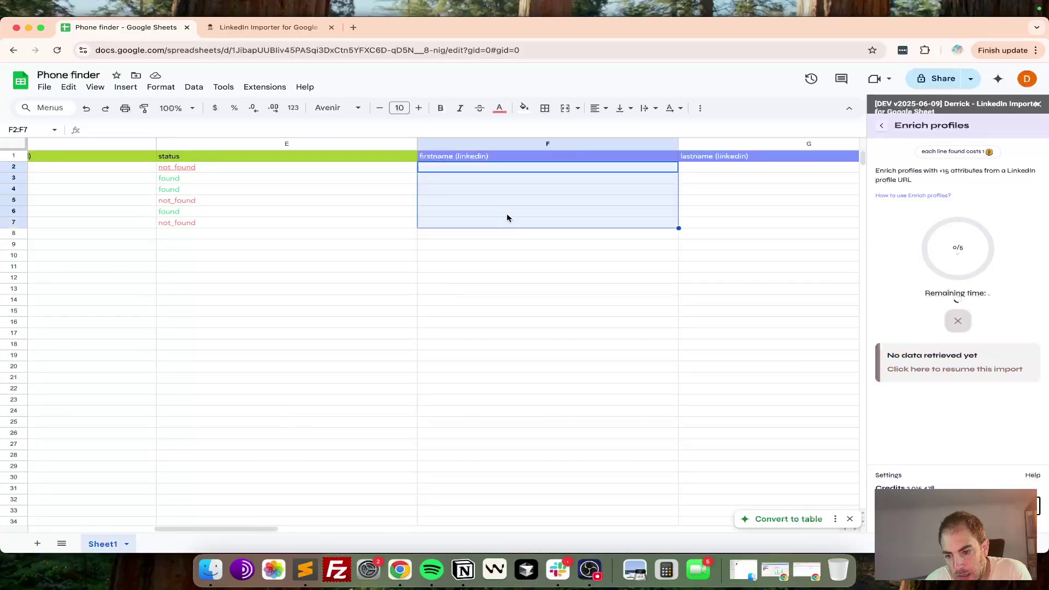
{"action": "scroll", "coordinate": [631, 262], "scroll_direction": "right", "scroll_amount": 15}
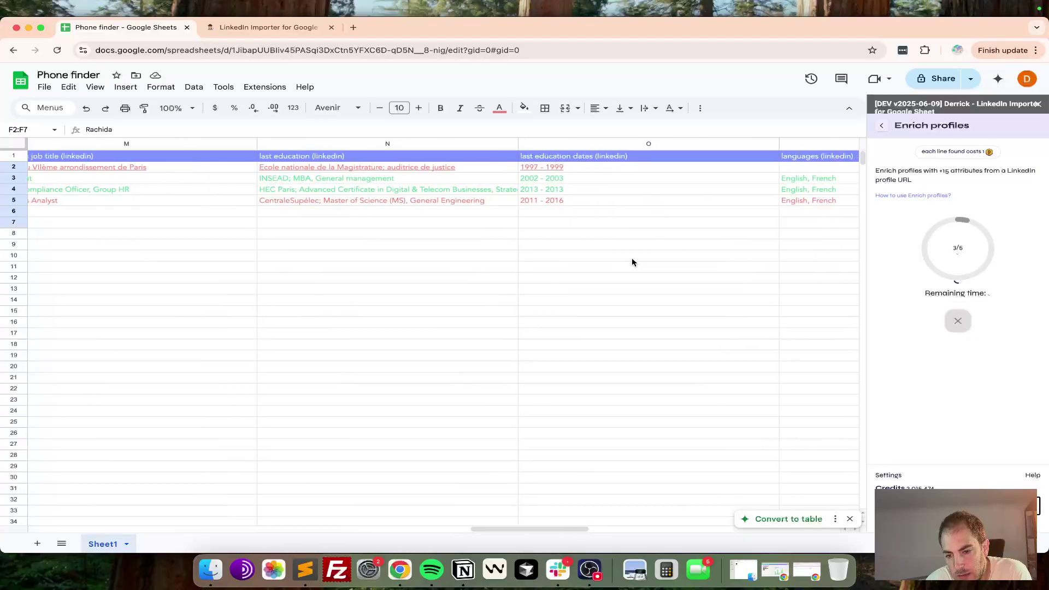
{"action": "scroll", "coordinate": [631, 262], "scroll_direction": "left", "scroll_amount": 8}
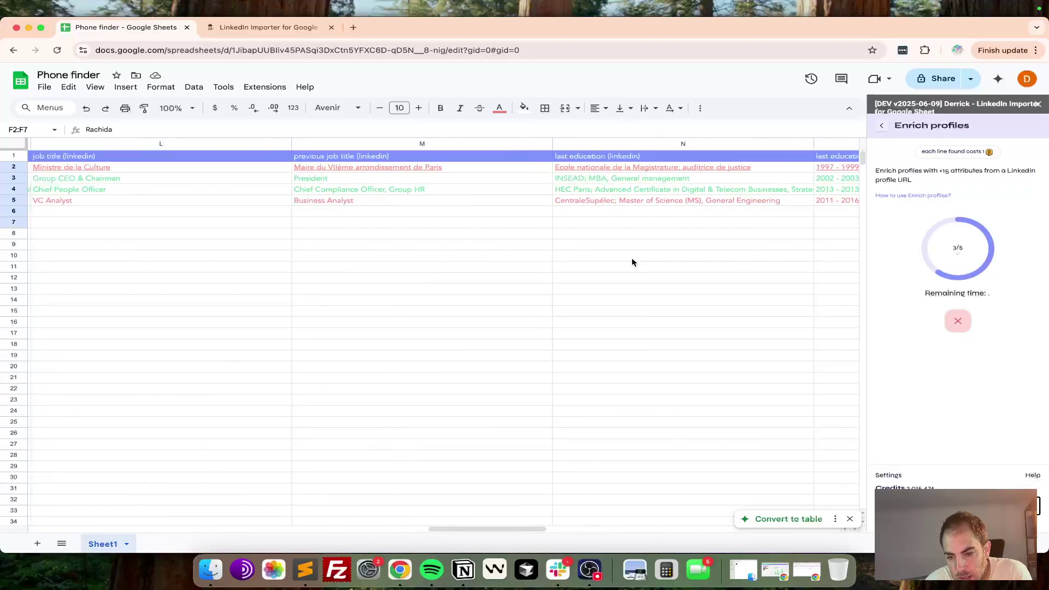
{"action": "scroll", "coordinate": [631, 262], "scroll_direction": "left", "scroll_amount": 8}
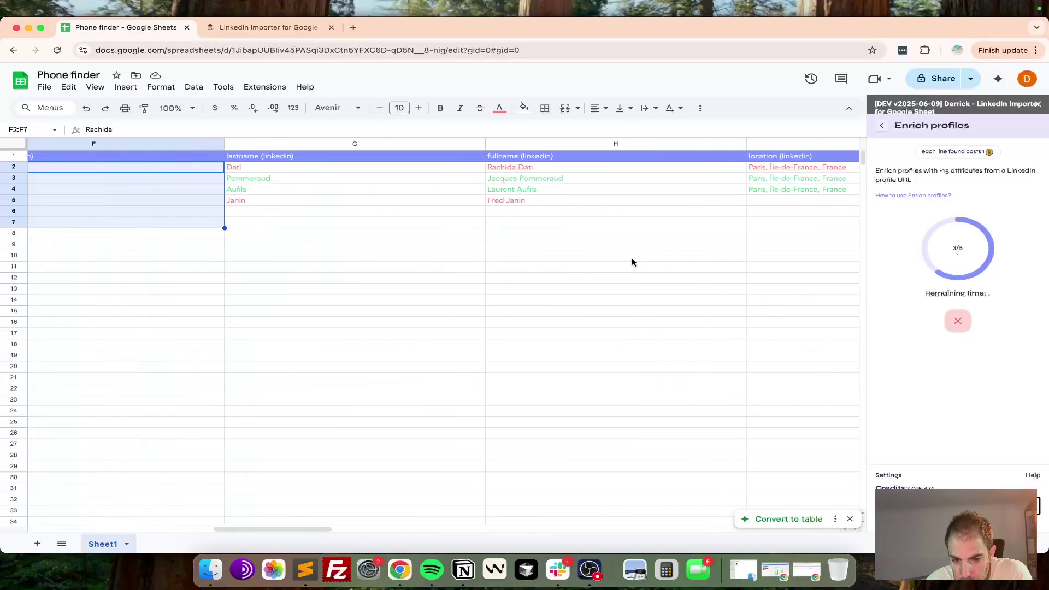
{"action": "scroll", "coordinate": [631, 262], "scroll_direction": "right", "scroll_amount": 8}
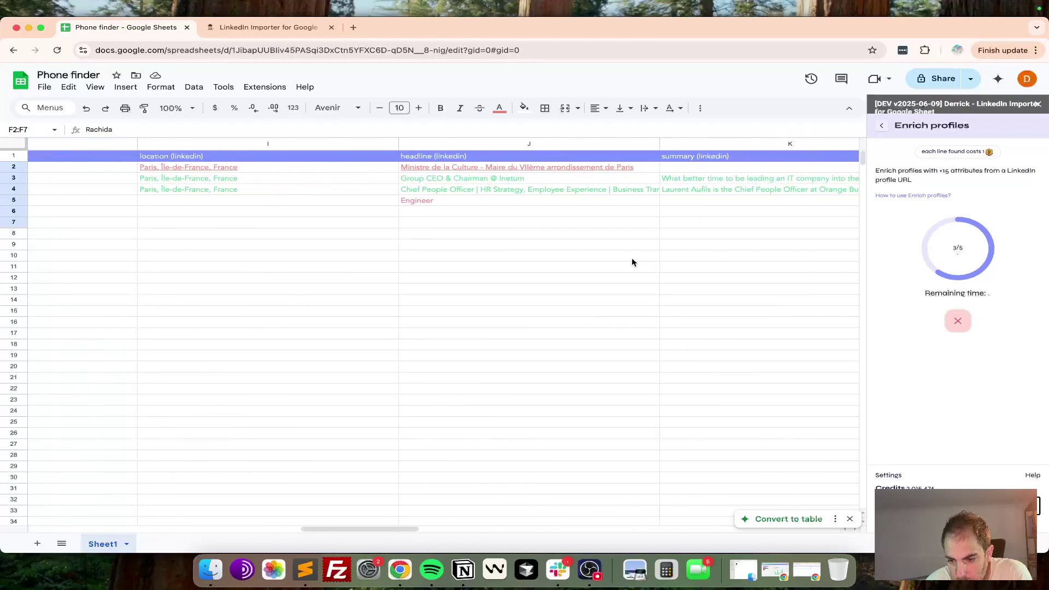
{"action": "scroll", "coordinate": [631, 262], "scroll_direction": "right", "scroll_amount": 8}
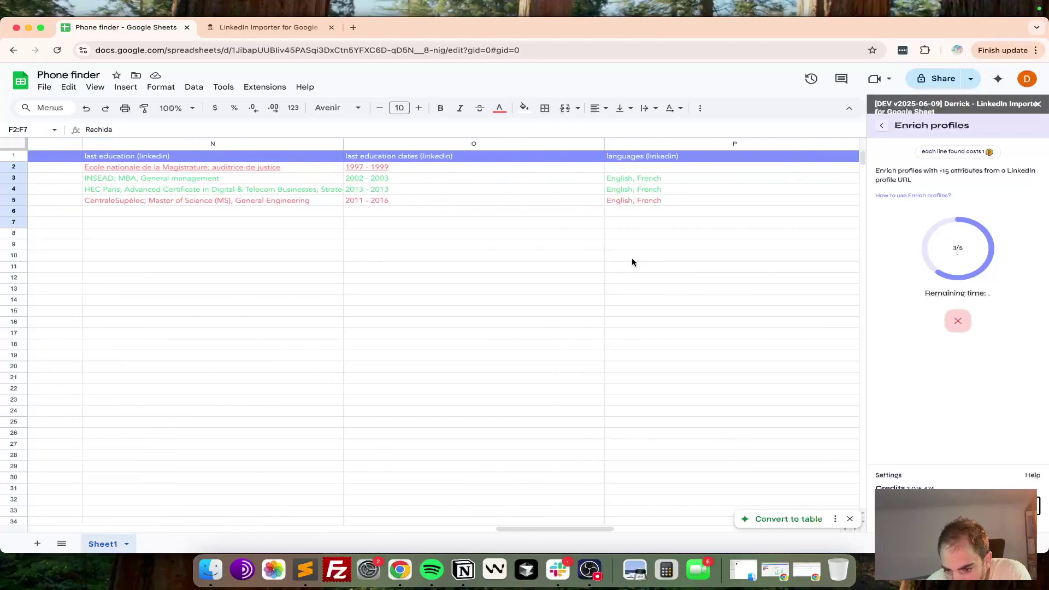
{"action": "scroll", "coordinate": [632, 263], "scroll_direction": "right", "scroll_amount": 8}
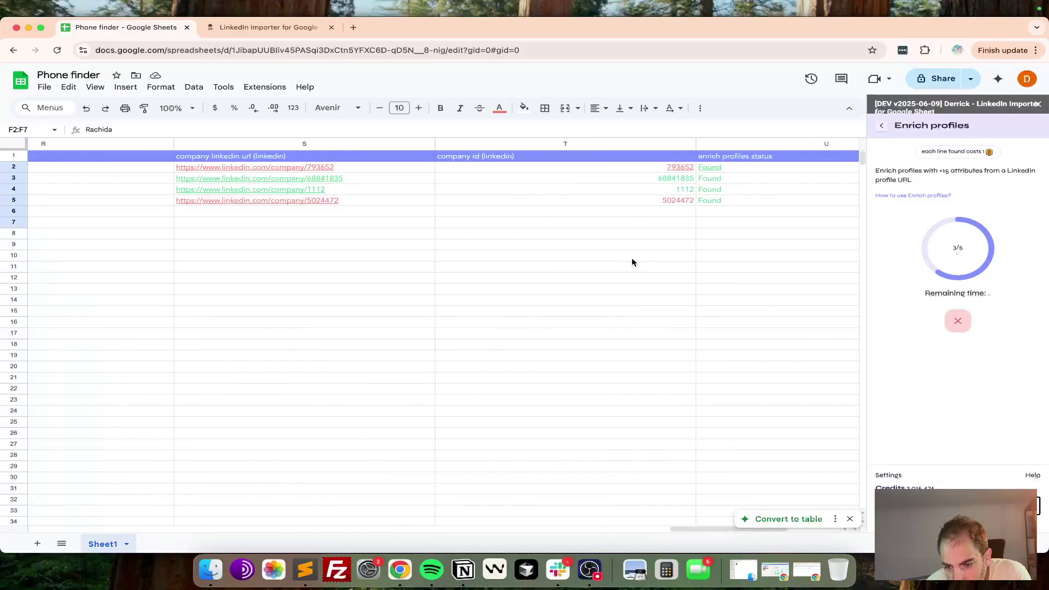
{"action": "scroll", "coordinate": [632, 262], "scroll_direction": "left", "scroll_amount": 15}
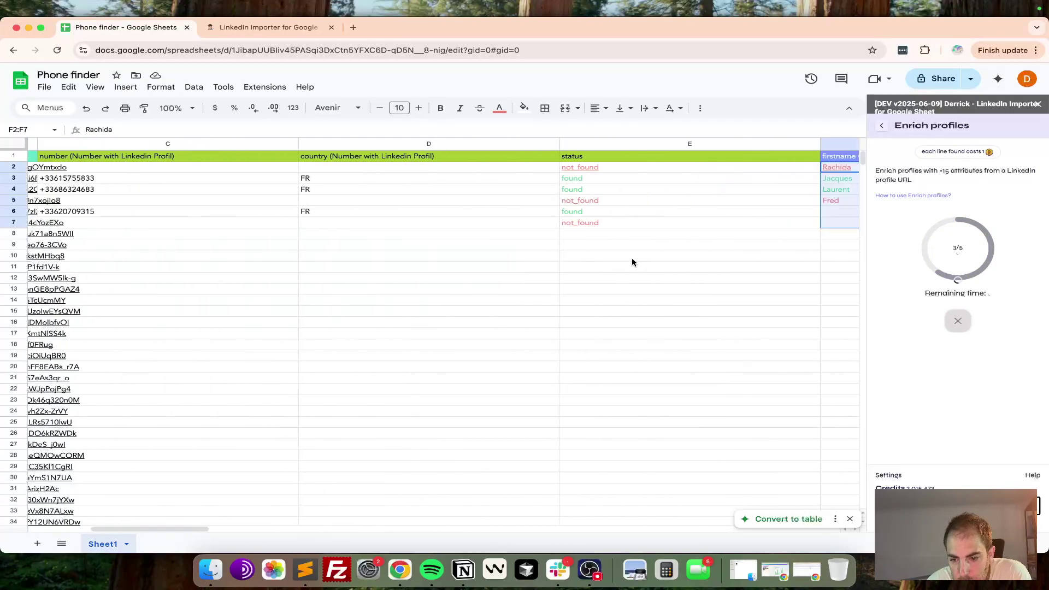
{"action": "scroll", "coordinate": [632, 261], "scroll_direction": "right", "scroll_amount": 6}
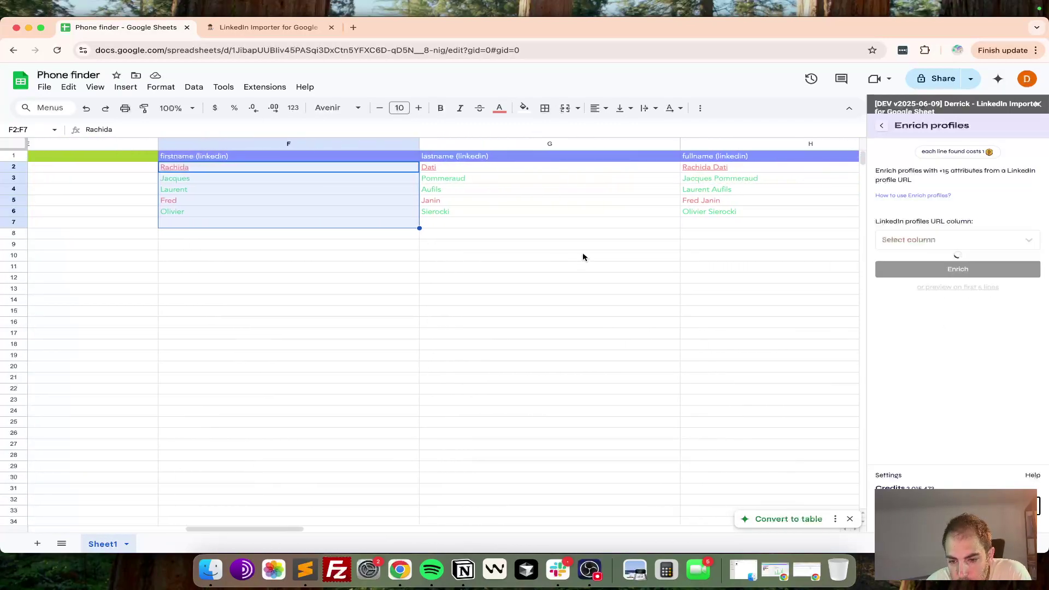
{"action": "scroll", "coordinate": [550, 257], "scroll_direction": "right", "scroll_amount": 10}
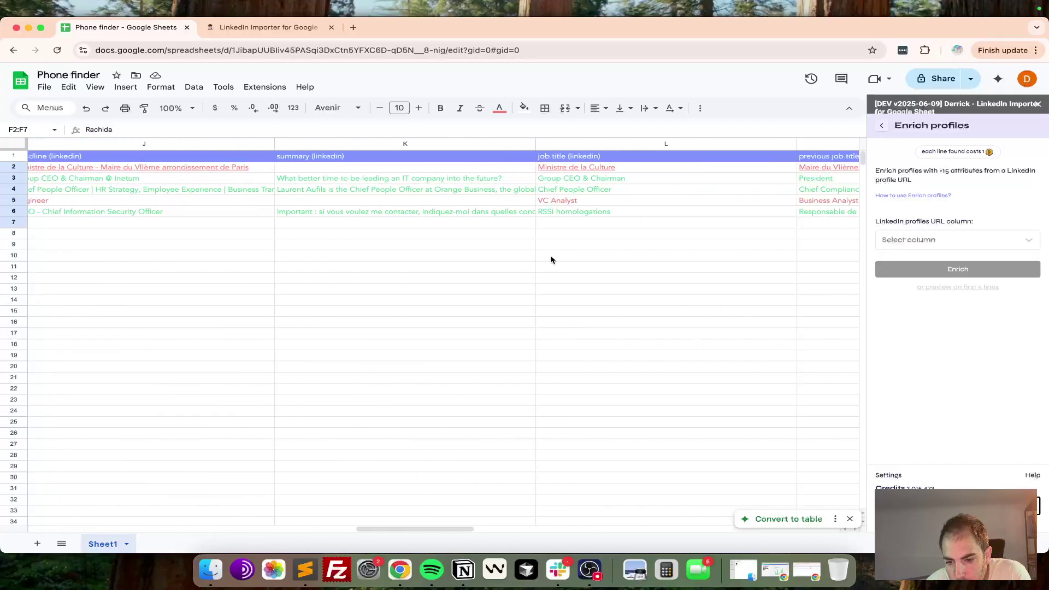
{"action": "scroll", "coordinate": [551, 259], "scroll_direction": "right", "scroll_amount": 12}
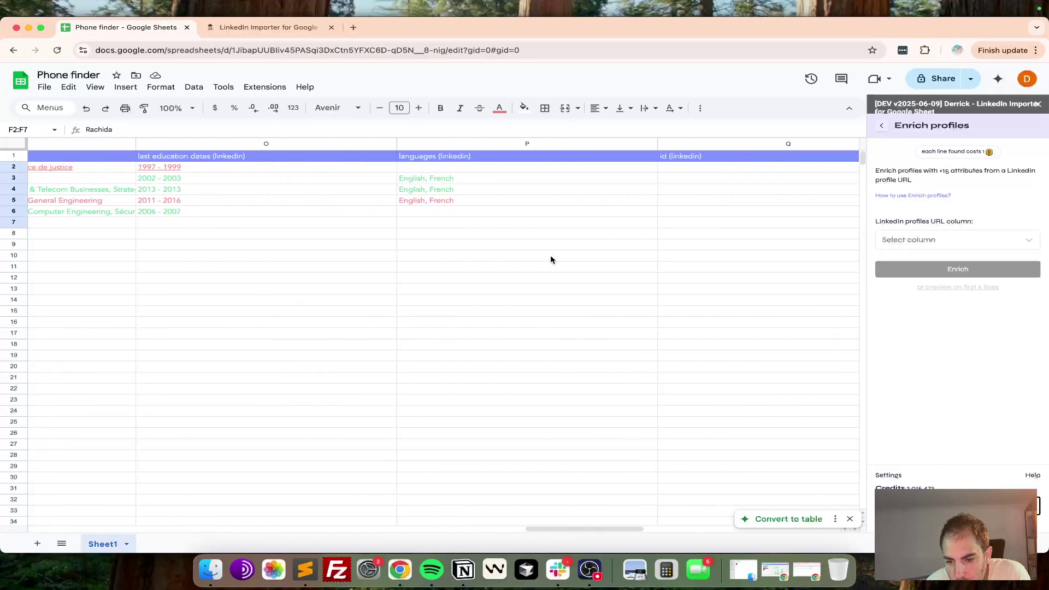
{"action": "scroll", "coordinate": [550, 259], "scroll_direction": "right", "scroll_amount": 10}
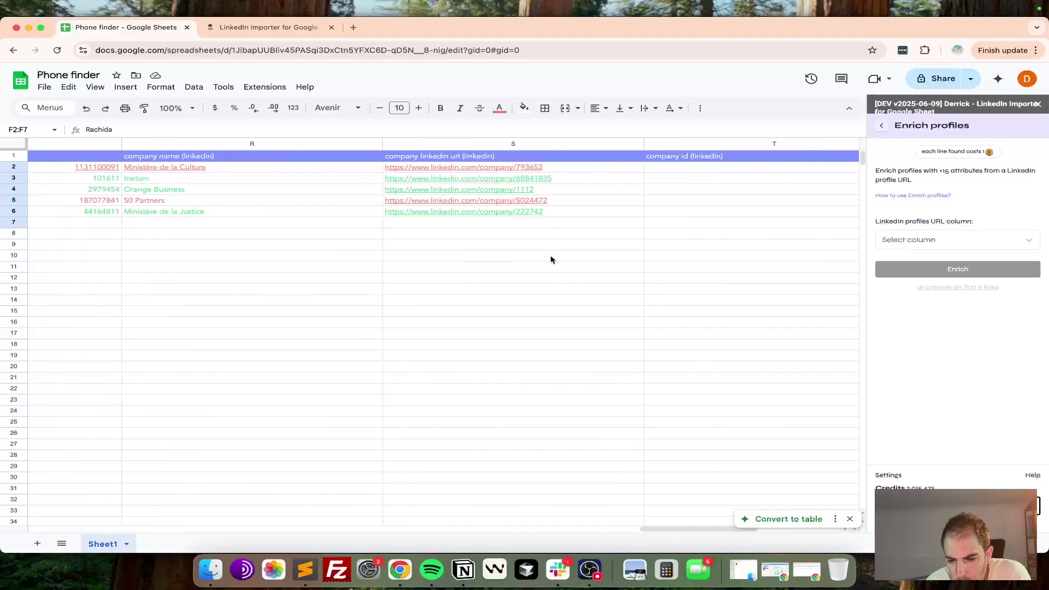
{"action": "scroll", "coordinate": [550, 259], "scroll_direction": "right", "scroll_amount": 5}
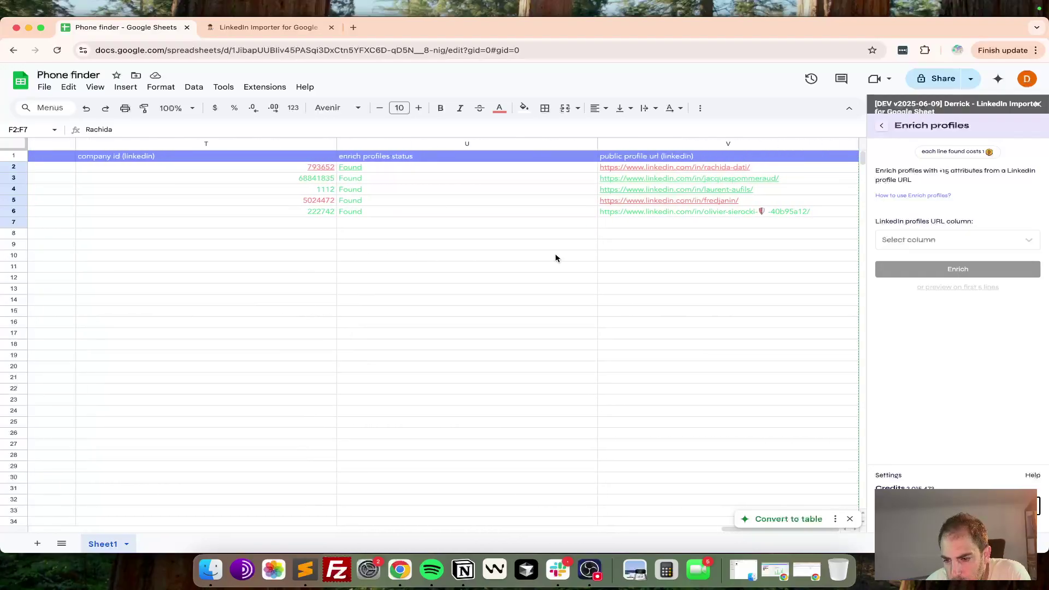
- Set the text colour of the public profile URLs in V2:V6 to black
{"action": "left_click_drag", "start_coordinate": [773, 158], "coordinate": [772, 240]}
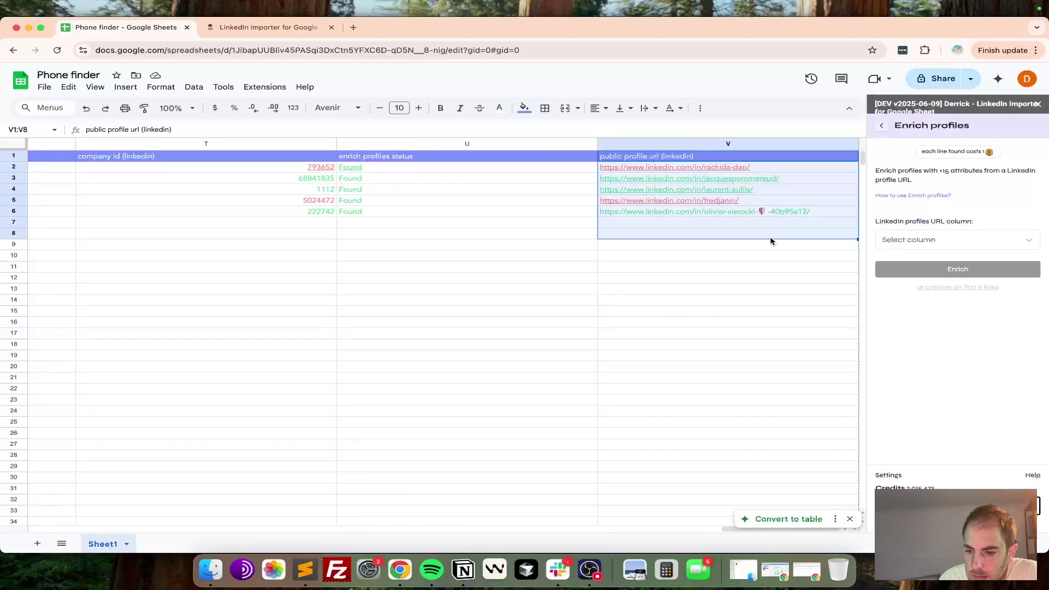
{"action": "left_click_drag", "start_coordinate": [752, 165], "coordinate": [751, 214]}
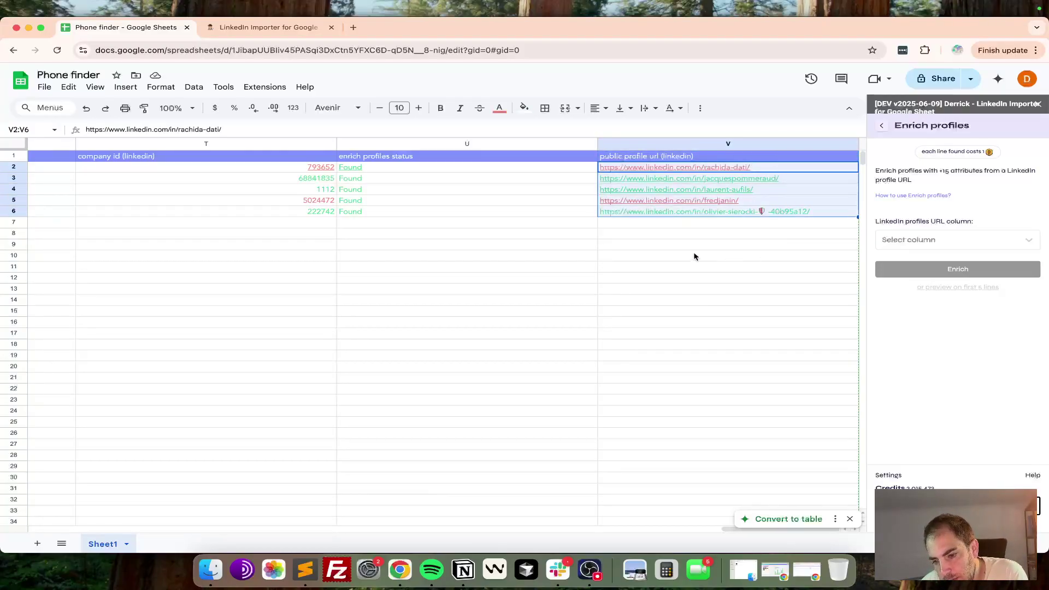
{"action": "left_click", "coordinate": [499, 107]}
{"action": "left_click", "coordinate": [498, 145]}
{"action": "left_click", "coordinate": [706, 276]}
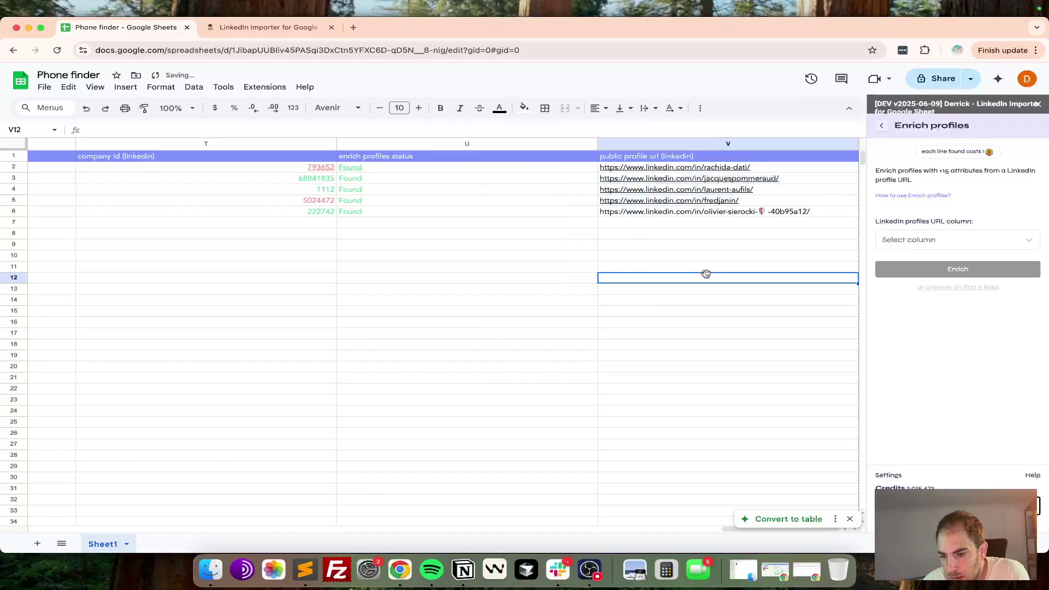
- Reselect the profile URLs in V2:V8 after dismissing the link preview, checking the black text
{"action": "left_click_drag", "start_coordinate": [797, 166], "coordinate": [757, 150]}
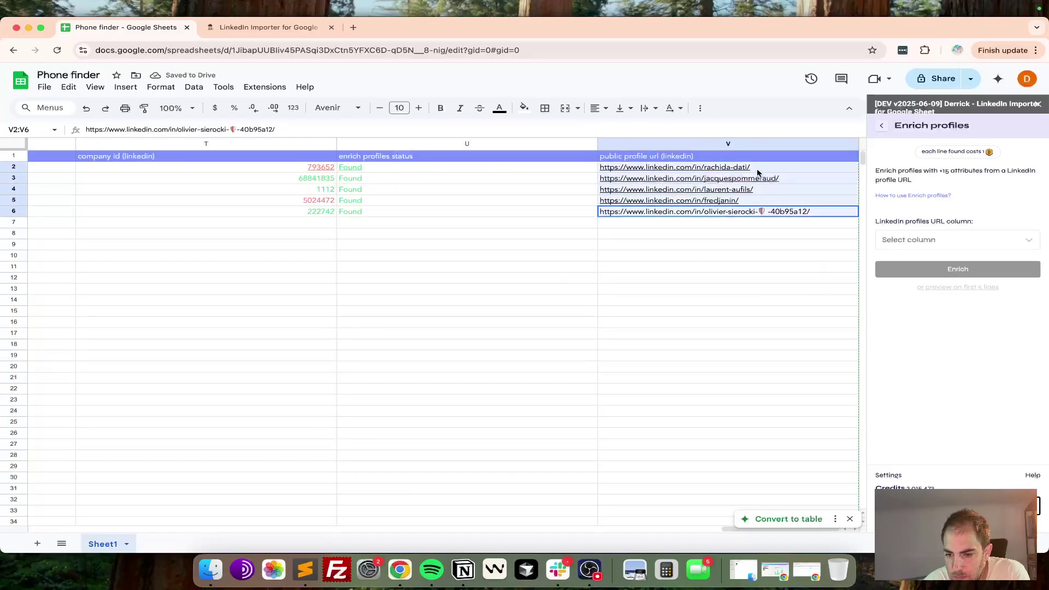
{"action": "mouse_move", "coordinate": [756, 166]}
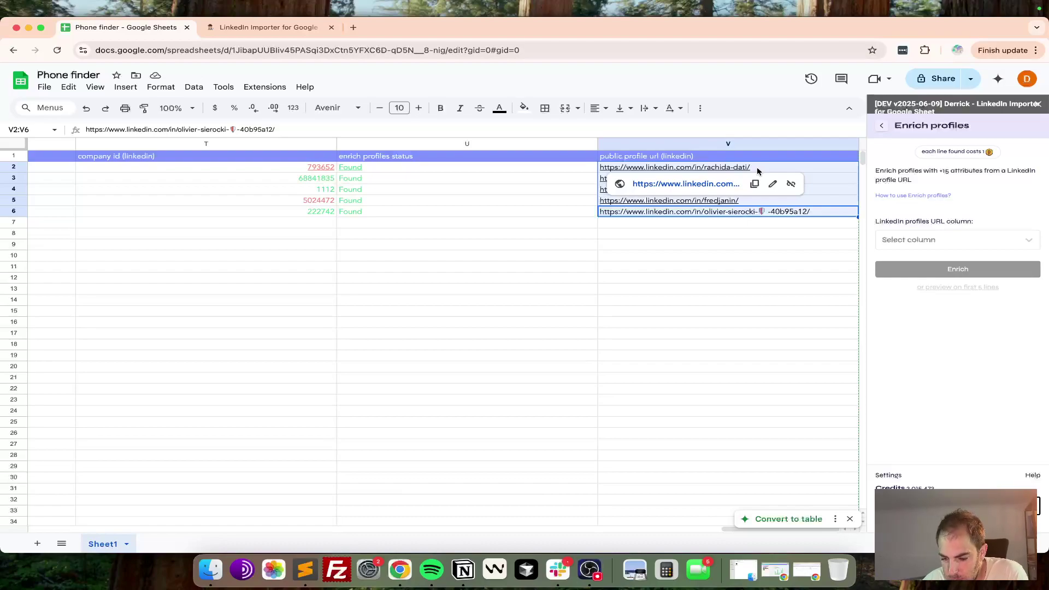
{"action": "left_click", "coordinate": [756, 166]}
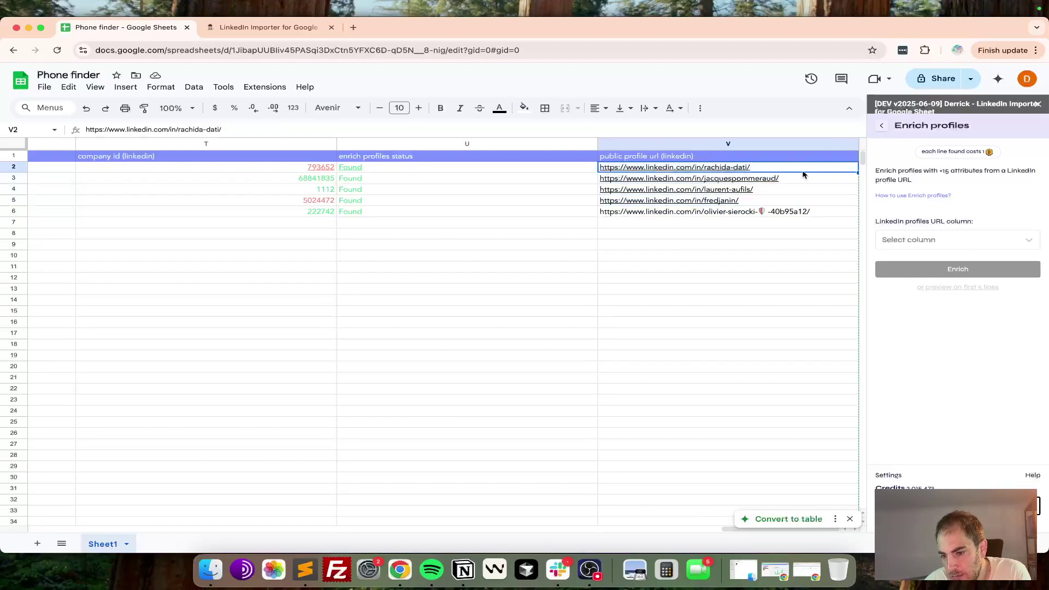
{"action": "left_click_drag", "start_coordinate": [797, 170], "coordinate": [797, 233]}
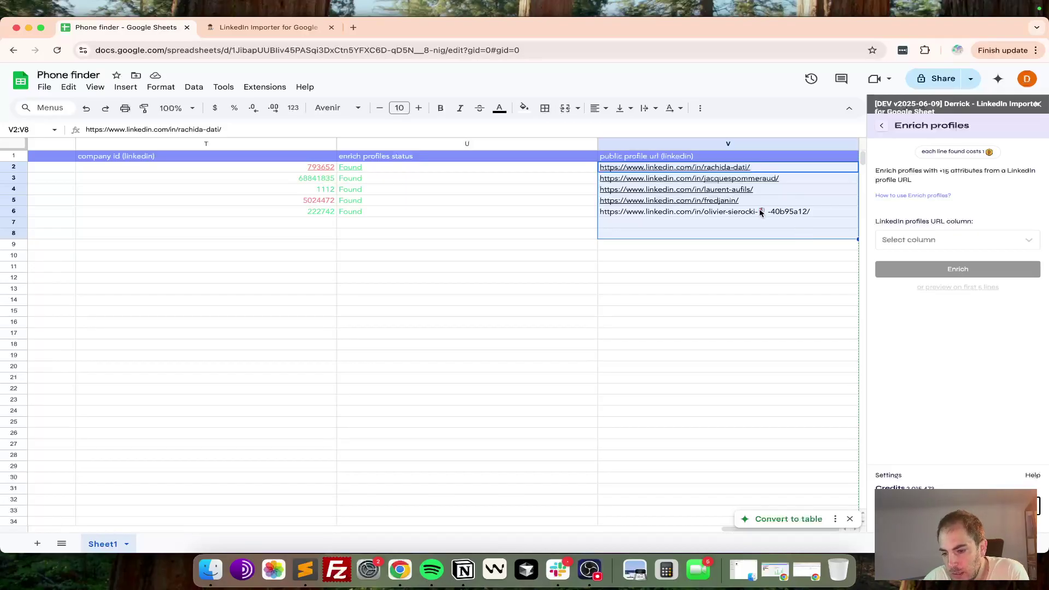
{"action": "scroll", "coordinate": [568, 276], "scroll_direction": "left", "scroll_amount": 10}
{"action": "scroll", "coordinate": [568, 275], "scroll_direction": "right", "scroll_amount": 10}
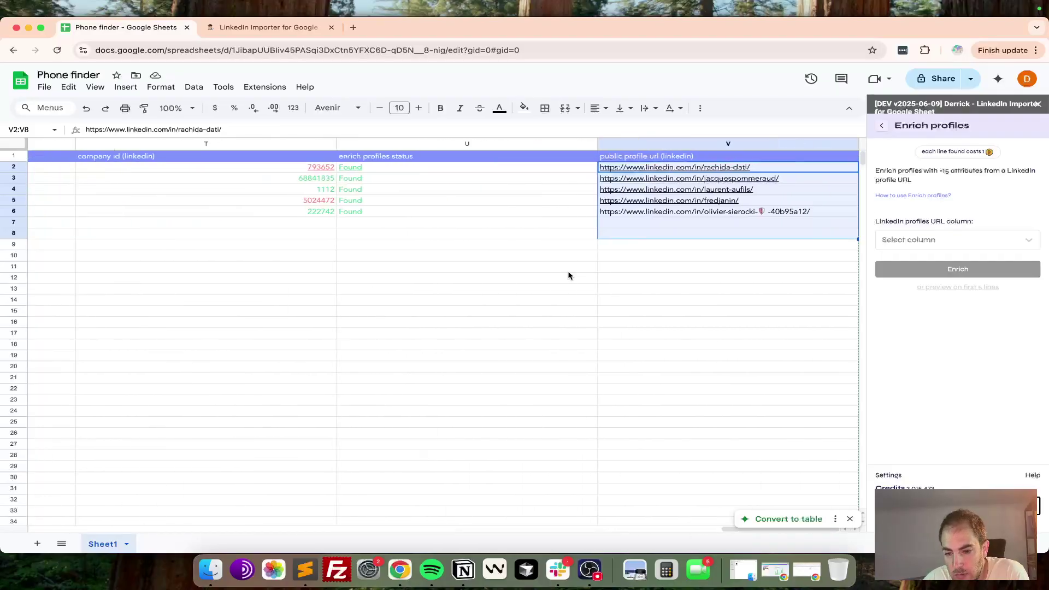